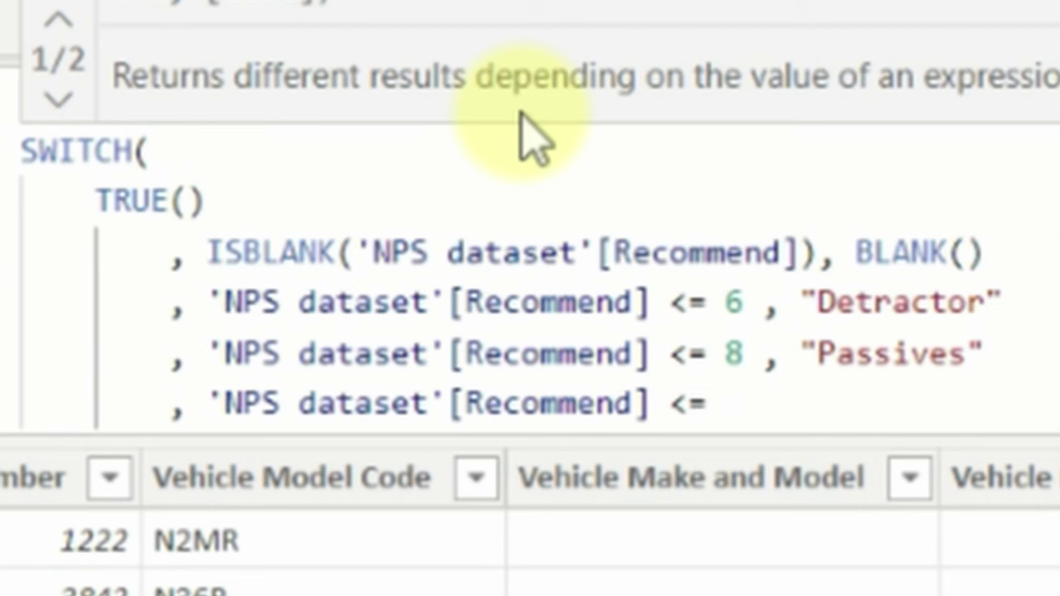
- Select the URL of the 0718 Net Promoter Score dataset page on Kaggle
type("10 ,")
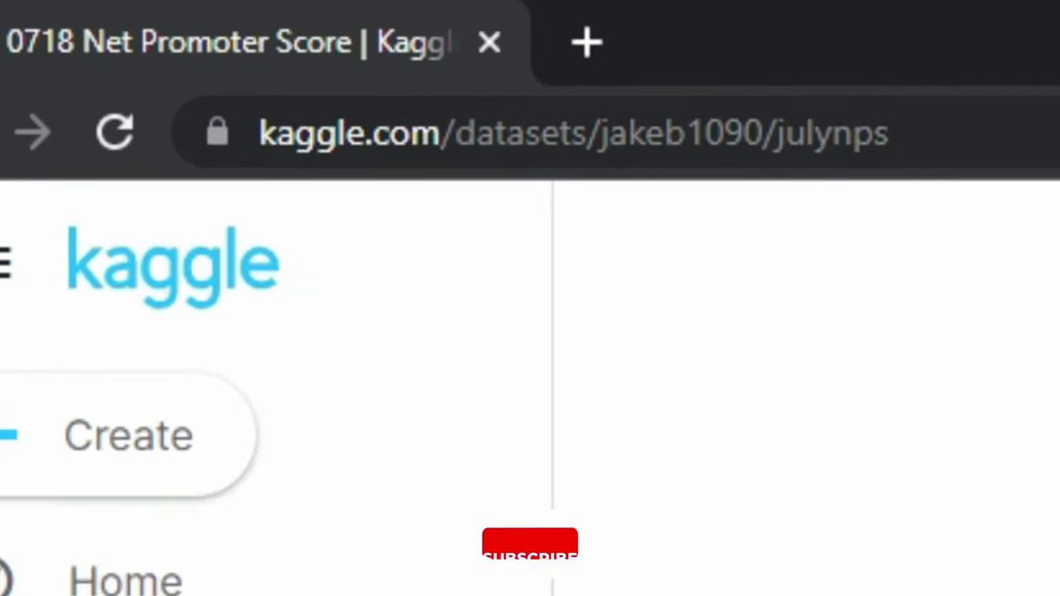
left_click(928, 133)
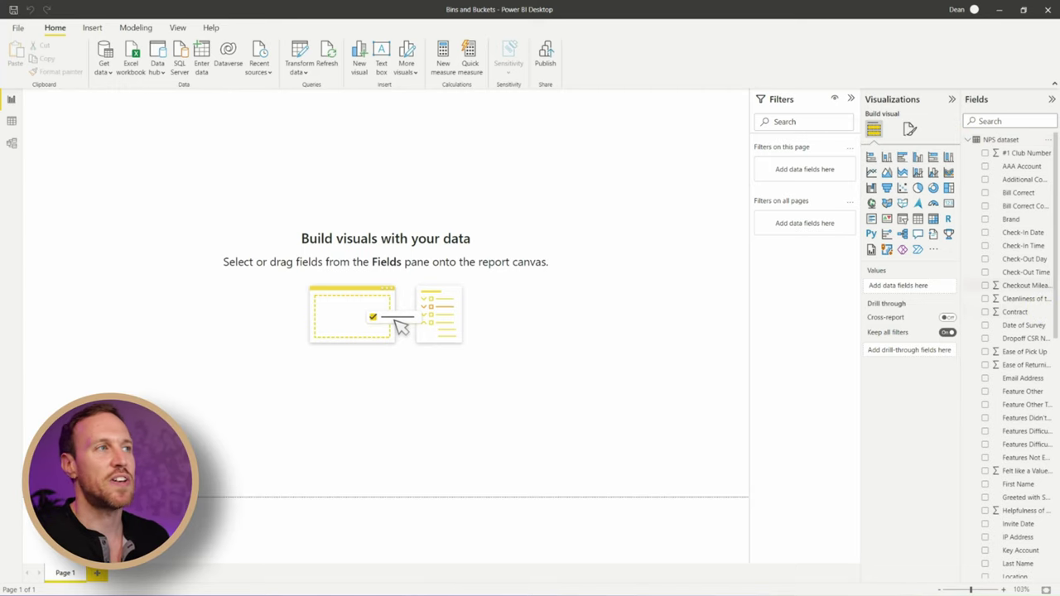
left_click(11, 120)
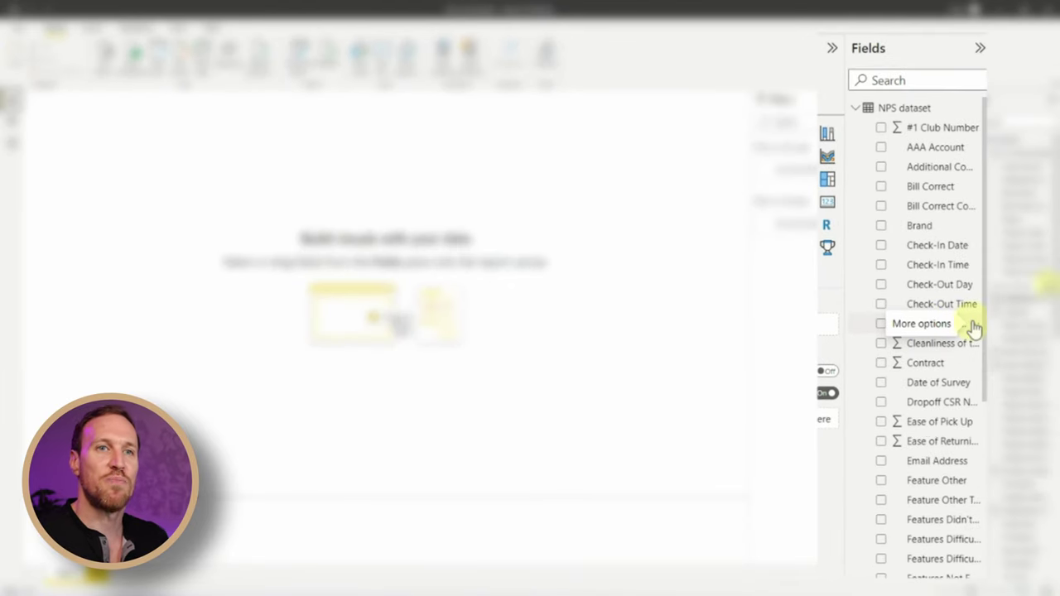
- Choose New group from the Checkout Mileage field's options in the Fields pane
left_click(974, 325)
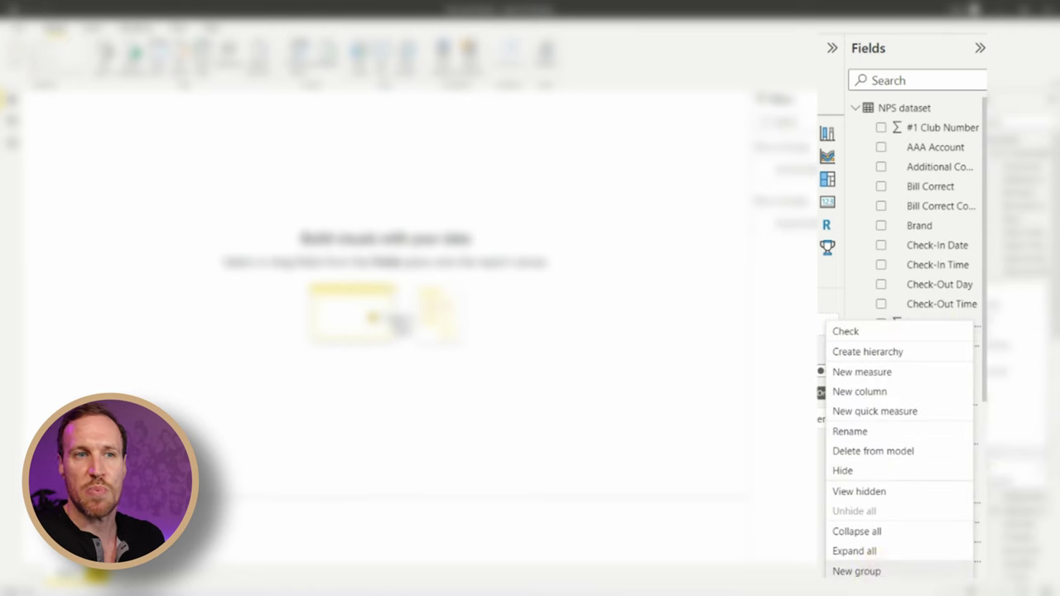
left_click(866, 571)
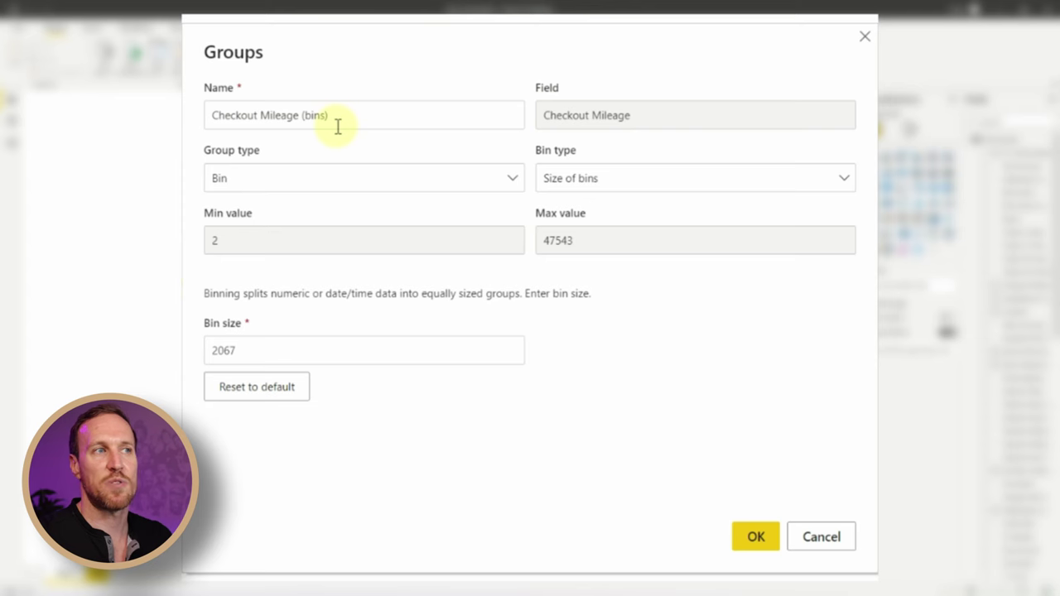
- Keep Group type Bin and switch Bin type to Number of bins, giving 23 bins of size 2067
left_click(286, 184)
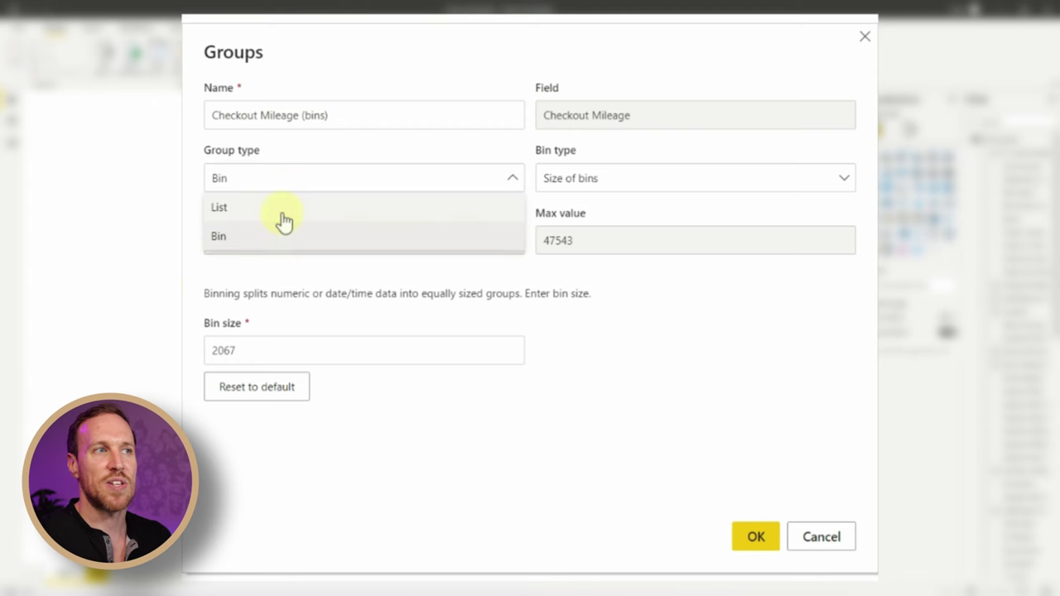
left_click(331, 182)
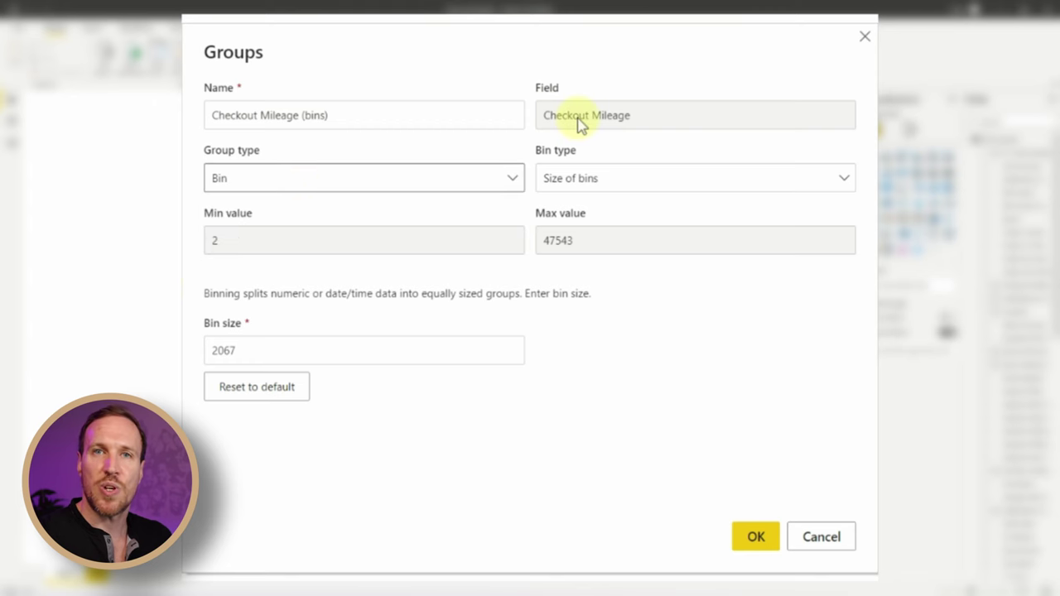
left_click(627, 177)
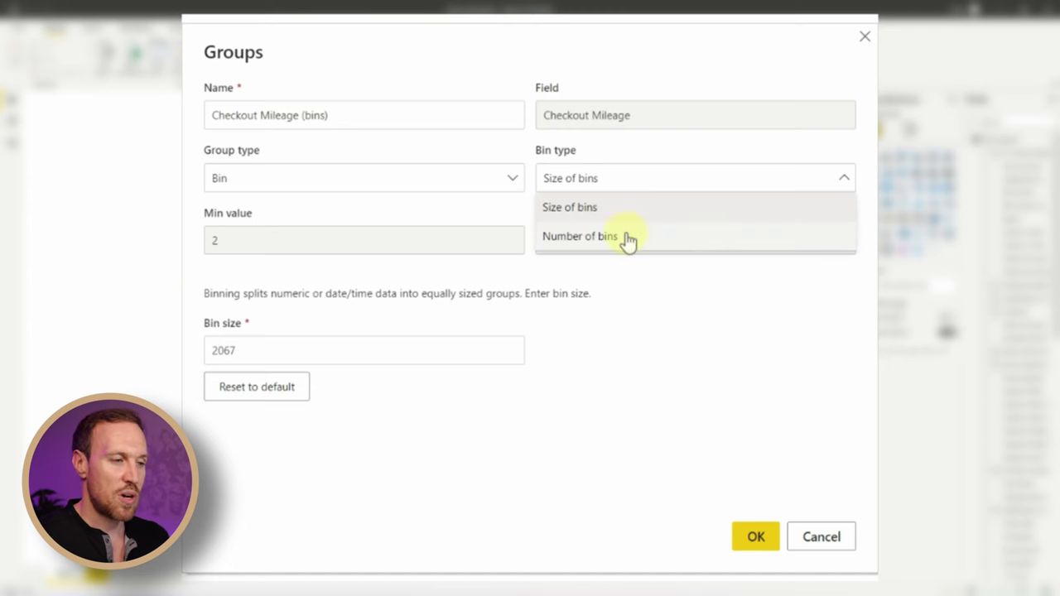
left_click(629, 177)
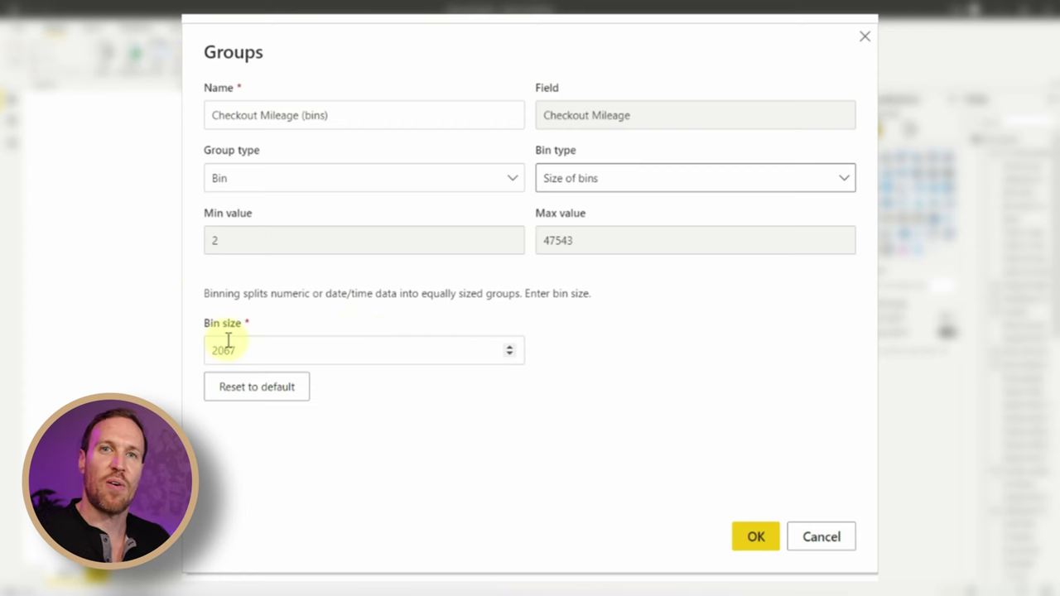
left_click(649, 187)
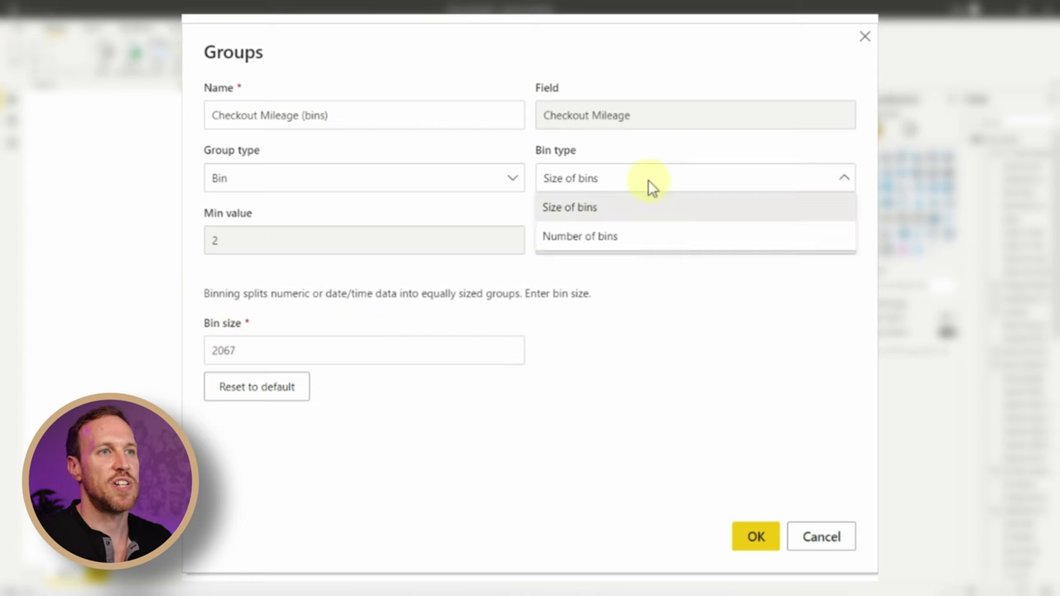
left_click(627, 236)
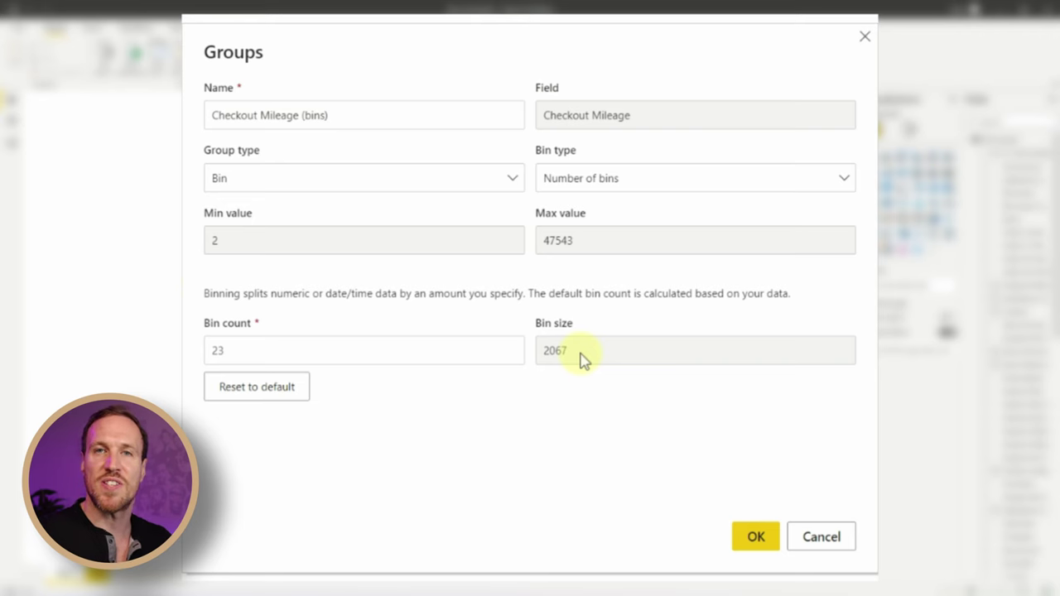
- Change the bin count from 23 to 30 (size 1584.7) and create Checkout Mileage (bins)
left_click_drag(240, 350, 183, 372)
type("30")
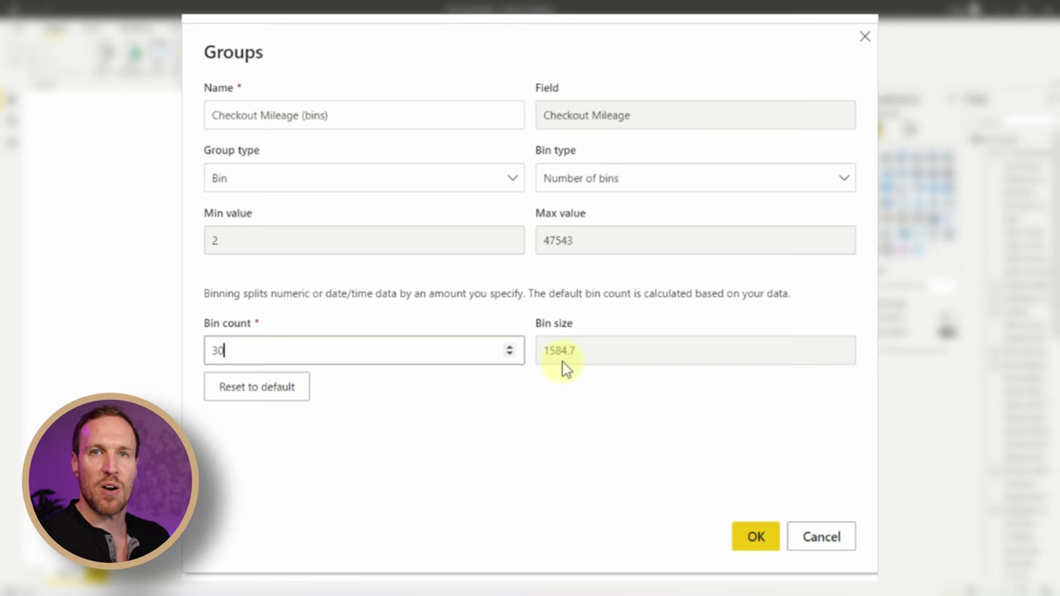
left_click(578, 431)
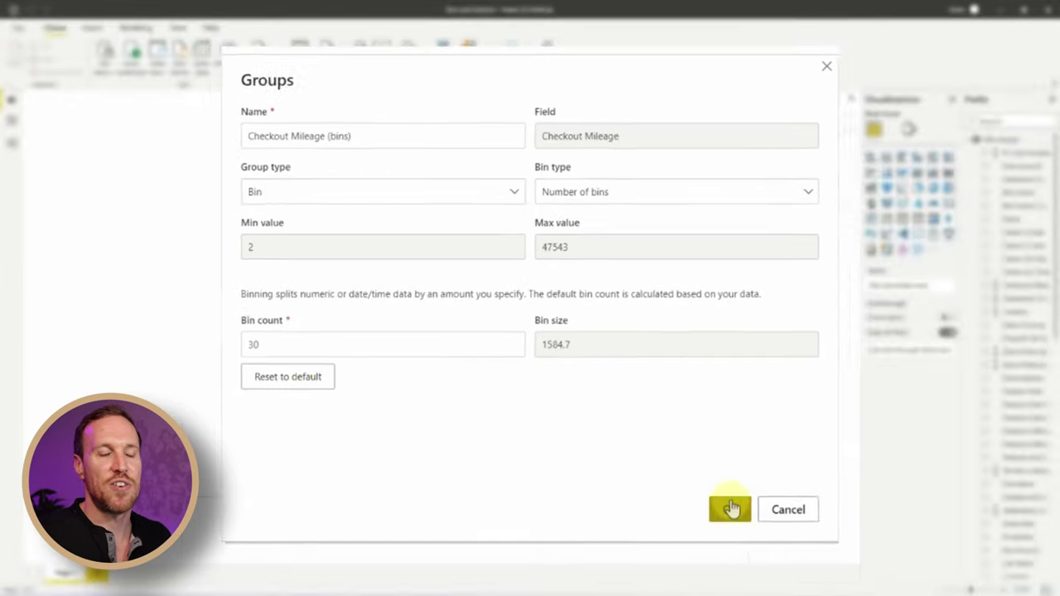
left_click(687, 461)
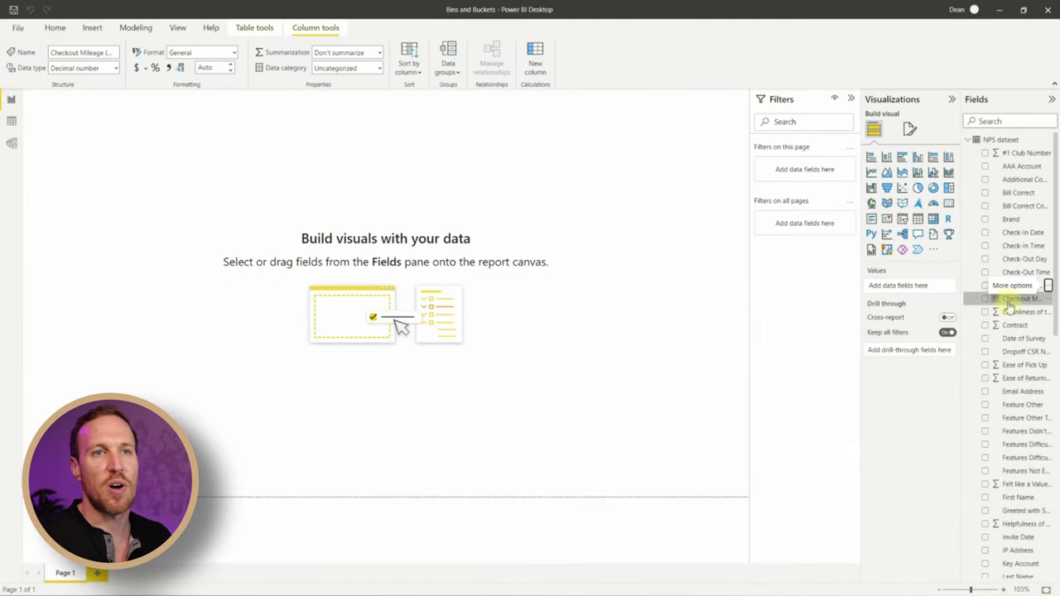
left_click(12, 121)
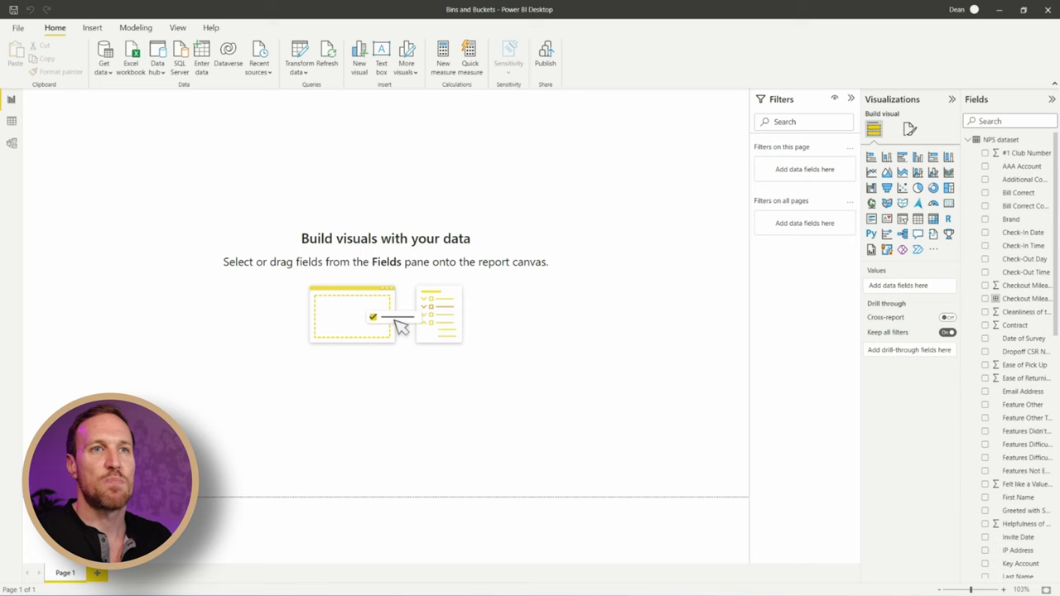
left_click(918, 157)
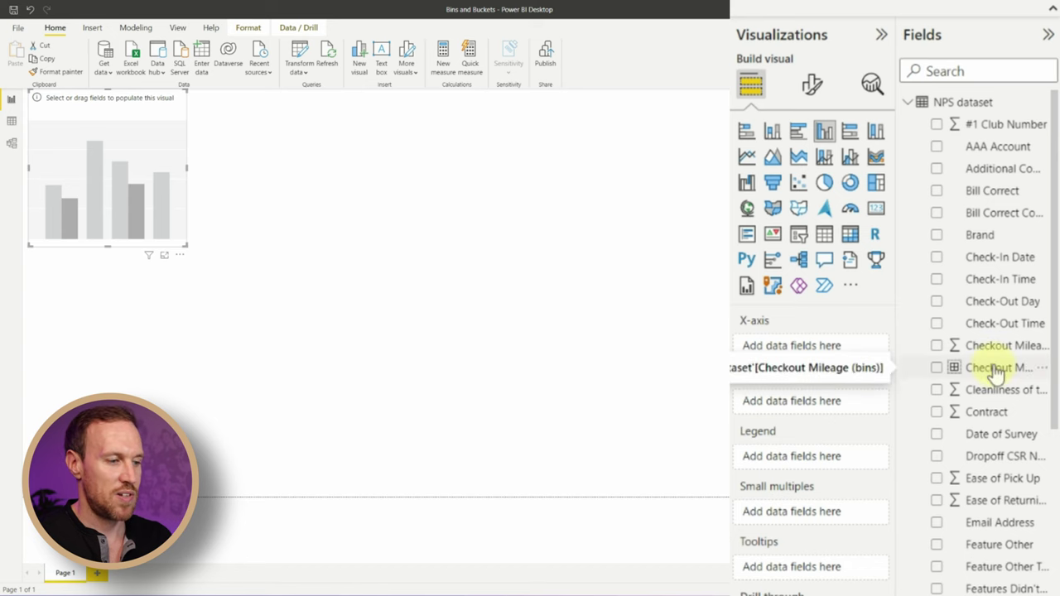
- Chart Count of Brand over Checkout Mileage (bins) in the column chart and enlarge the visual
left_click_drag(997, 374, 845, 351)
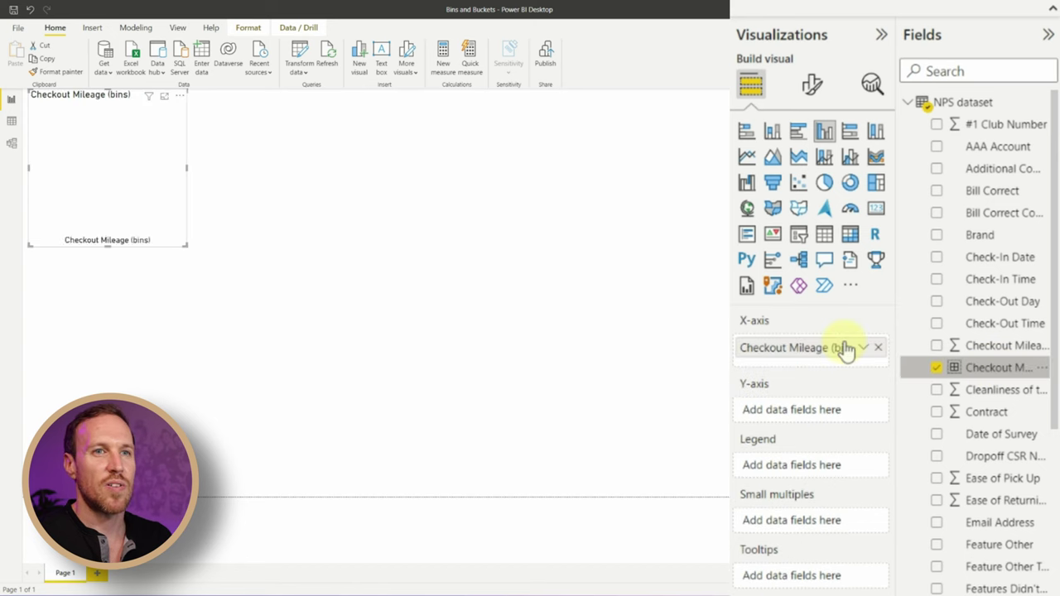
left_click_drag(561, 380, 684, 431)
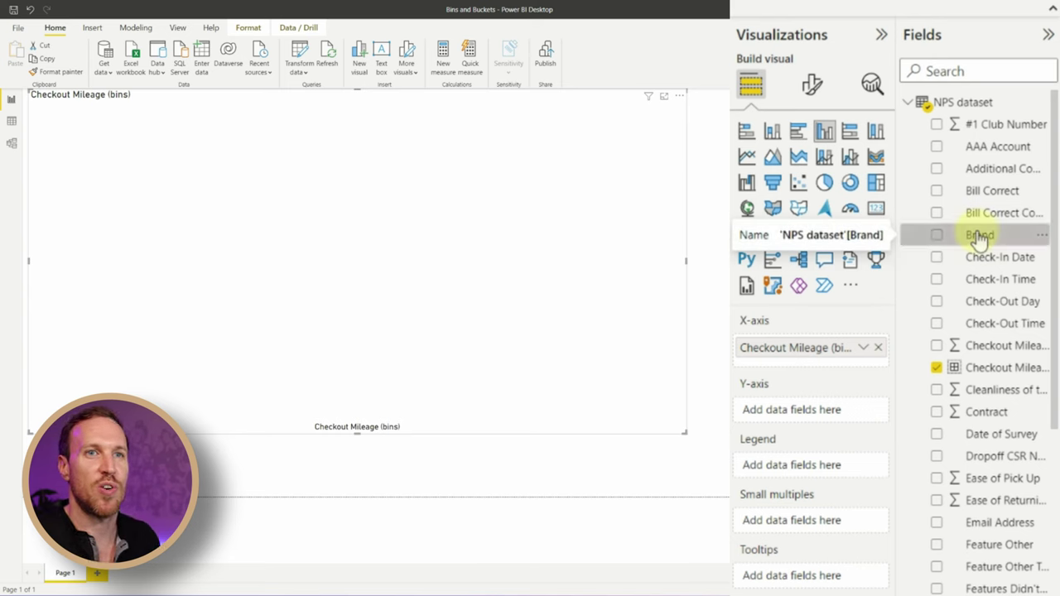
left_click_drag(980, 237, 828, 411)
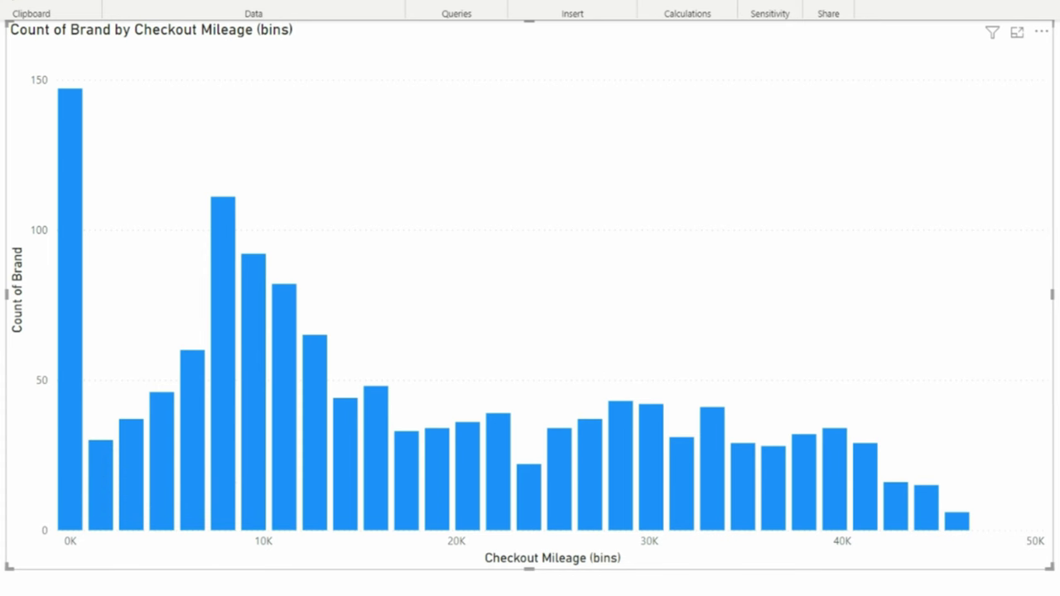
mouse_move(222, 305)
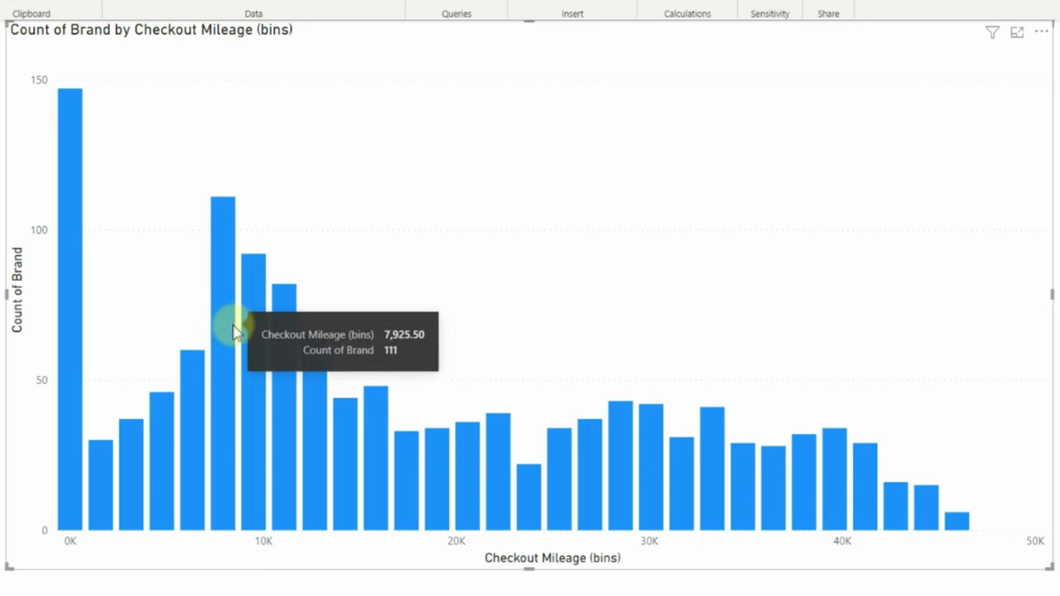
mouse_move(277, 355)
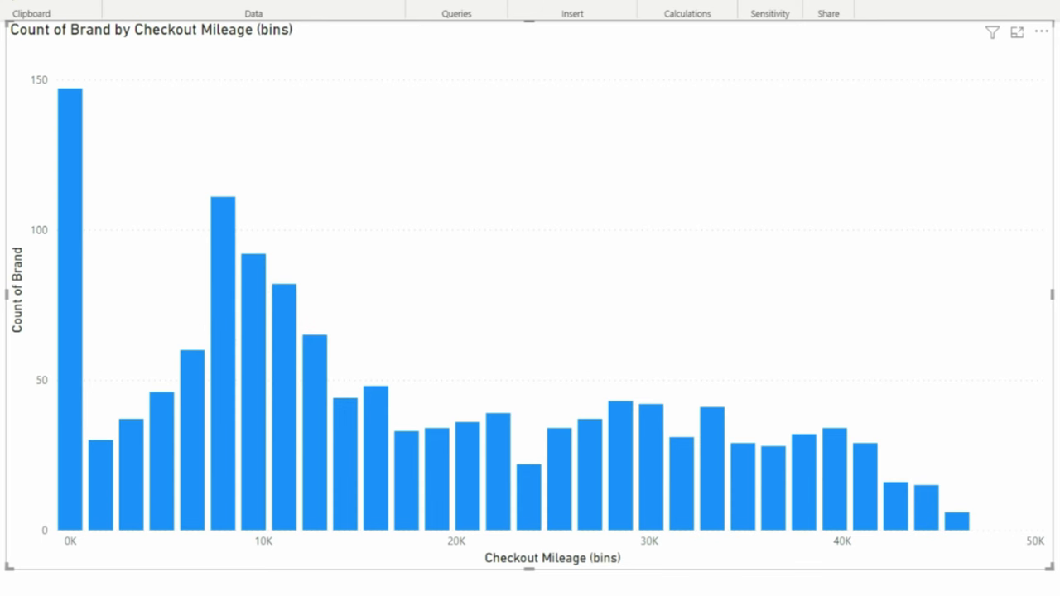
mouse_move(858, 489)
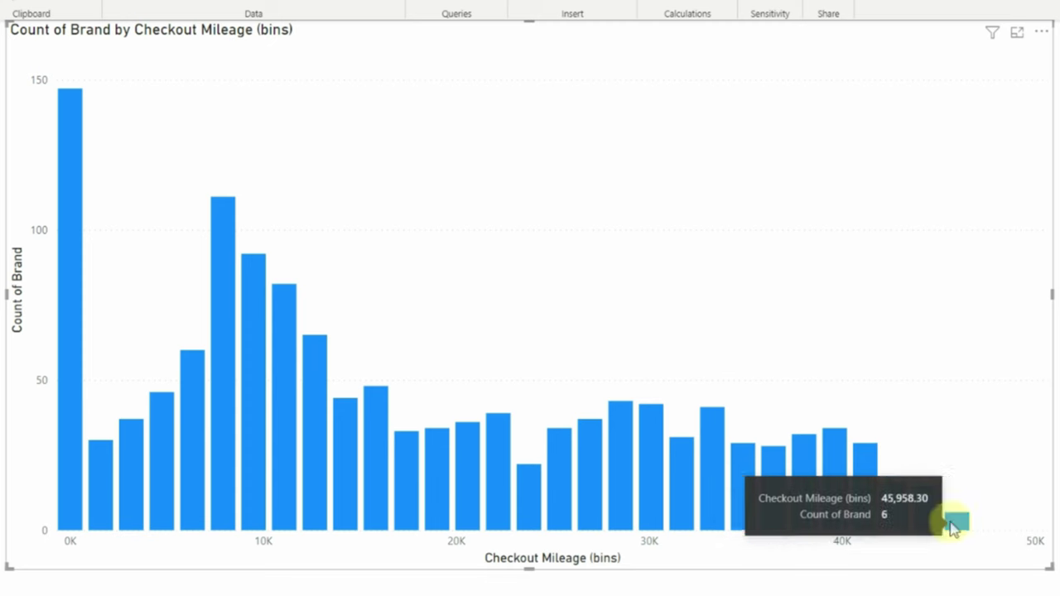
mouse_move(406, 461)
mouse_move(257, 406)
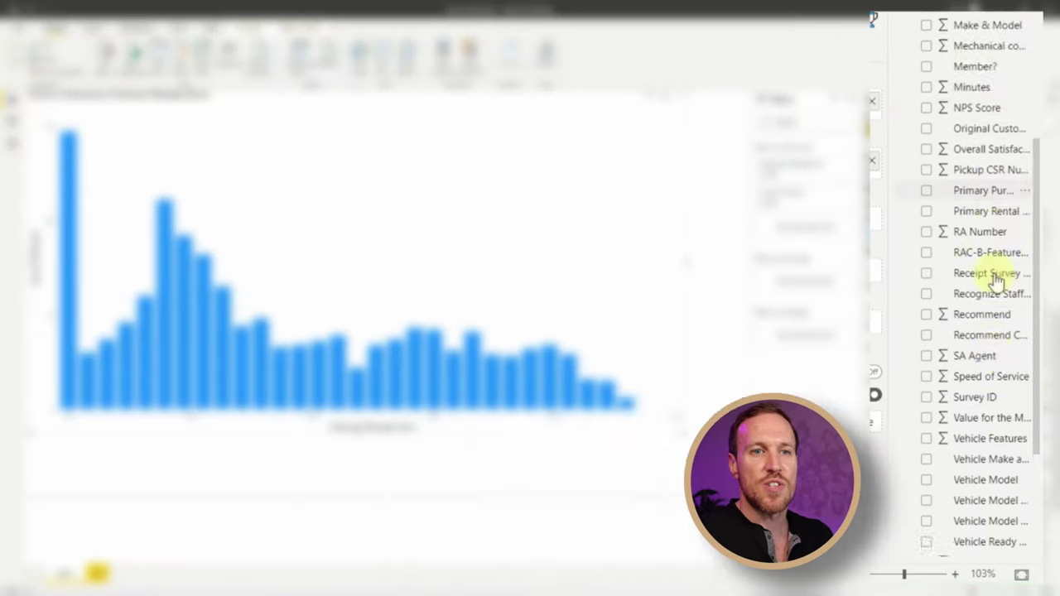
- Open a Groups dialog for Recommend, which defaults to size-1 bins over 0–10
scroll(989, 268, "down", 3)
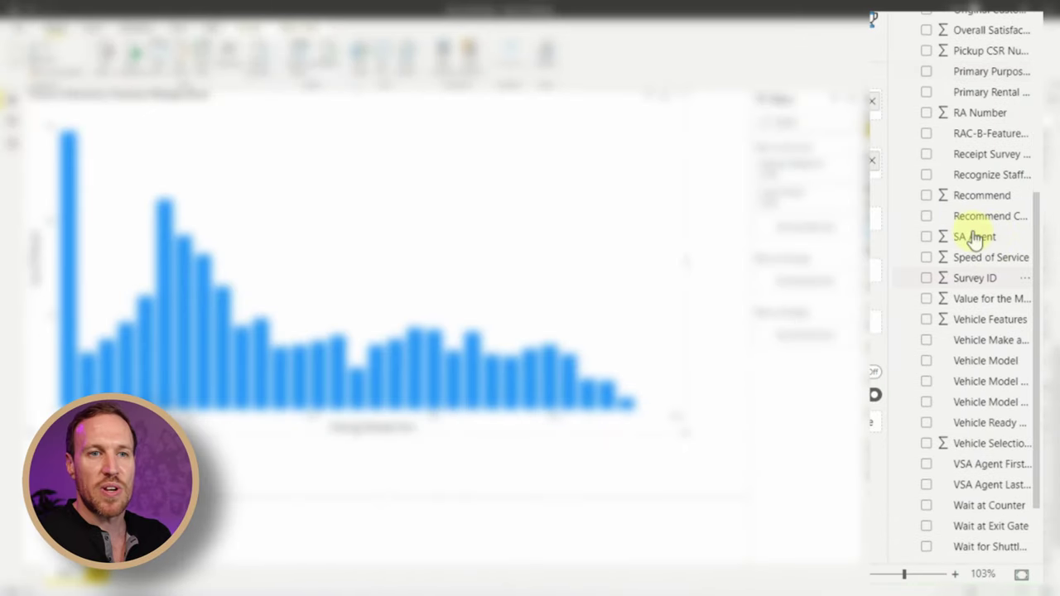
left_click(1025, 198)
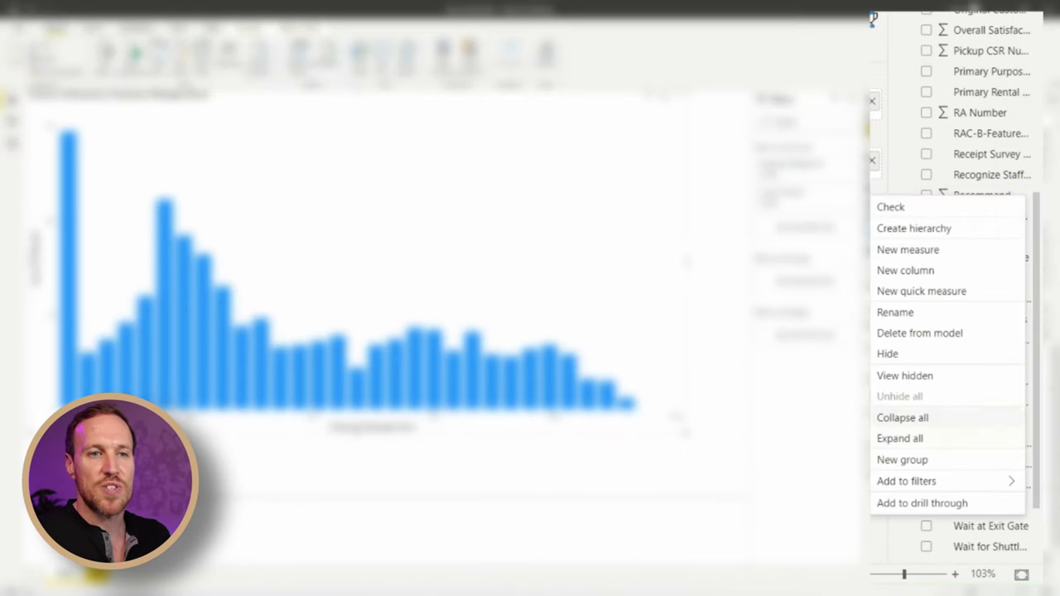
left_click(942, 459)
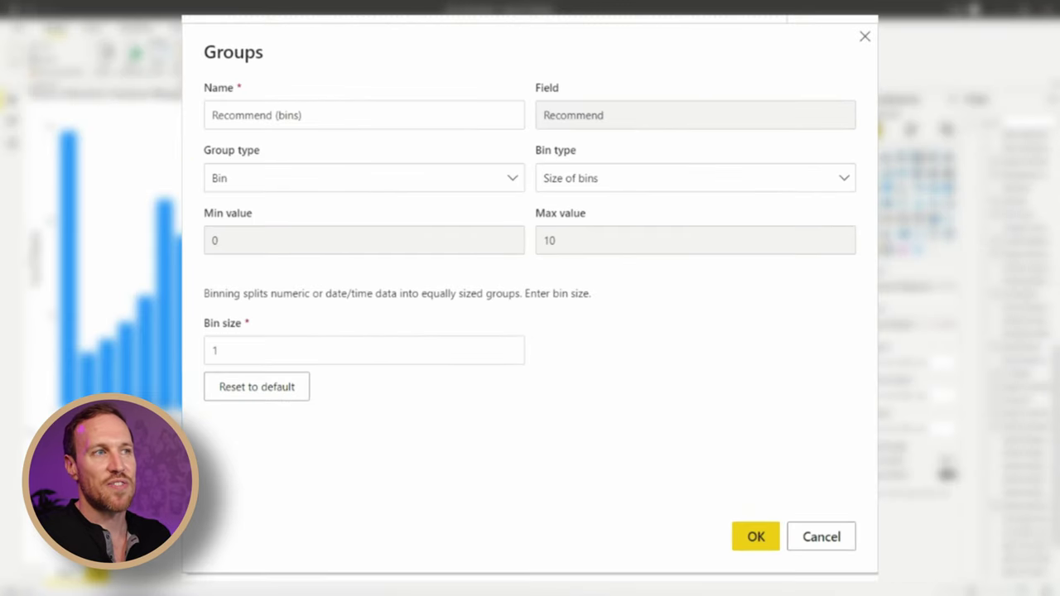
- Switch the group type to List and group scores 9 and 10 as Promoters
left_click(302, 186)
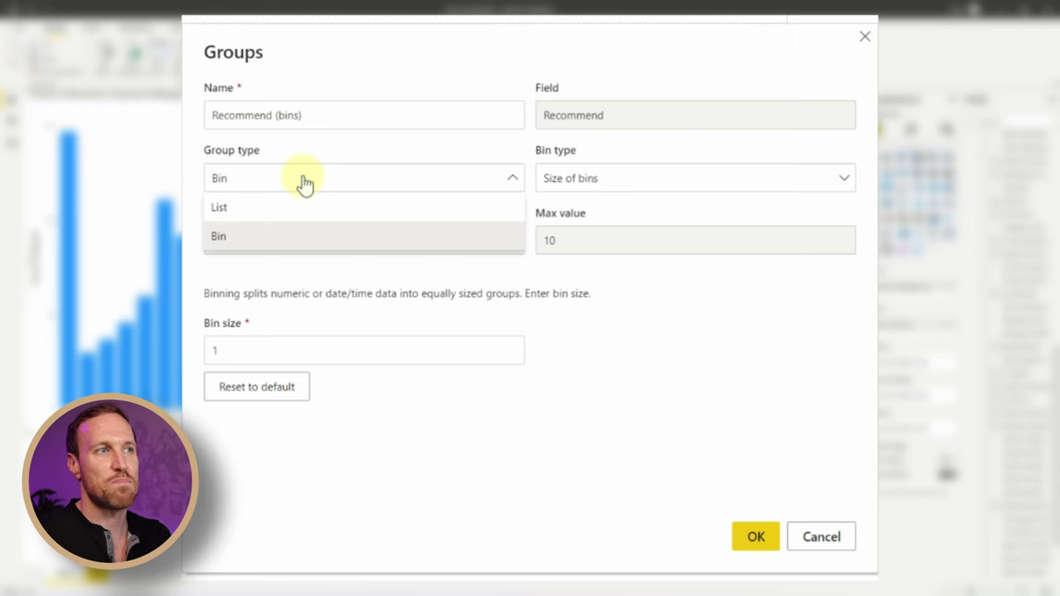
left_click(281, 209)
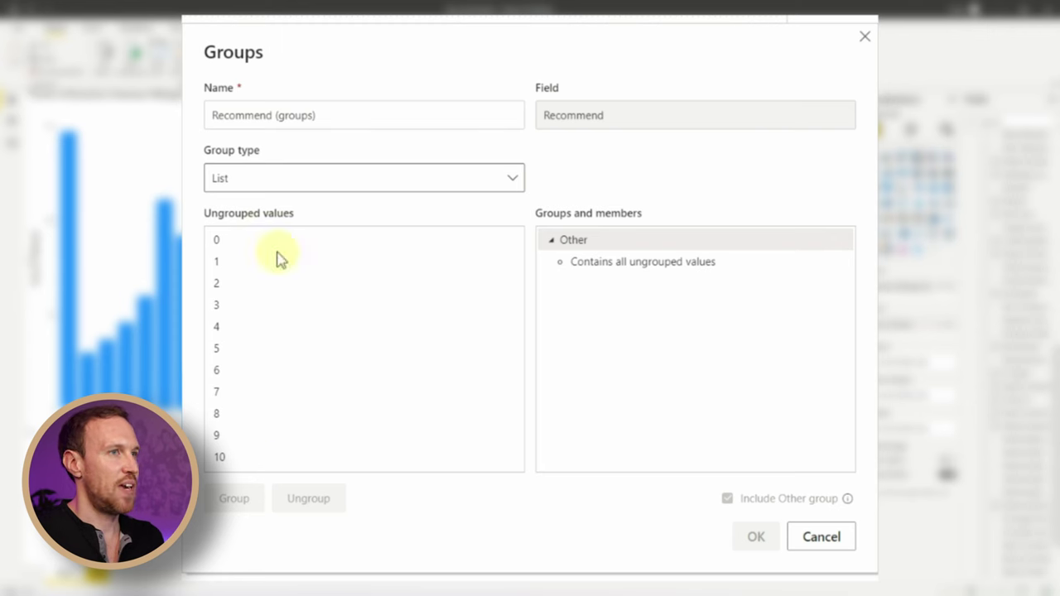
left_click(231, 437)
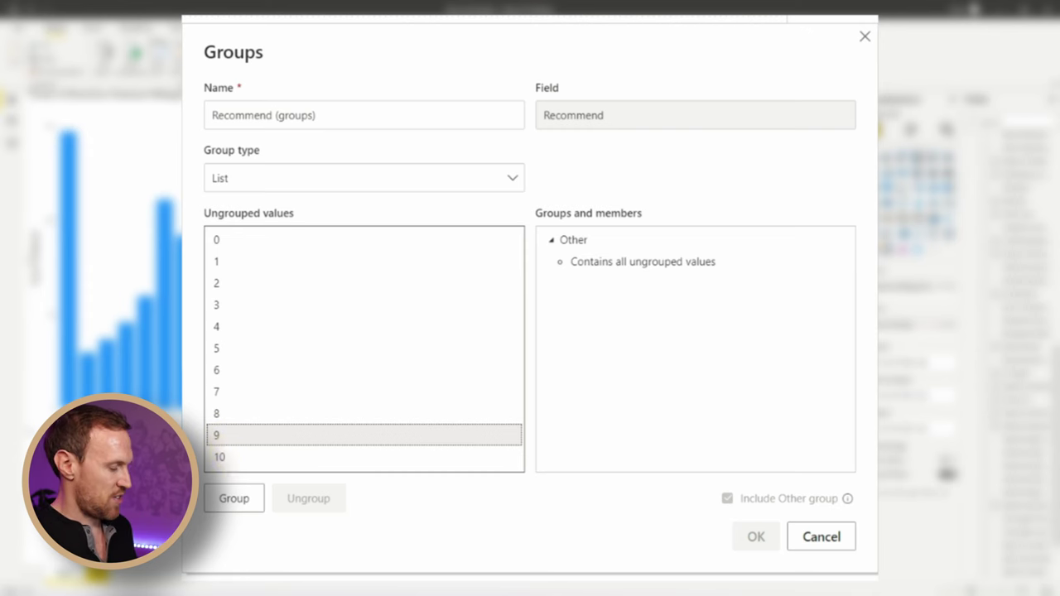
left_click(234, 458, "shift")
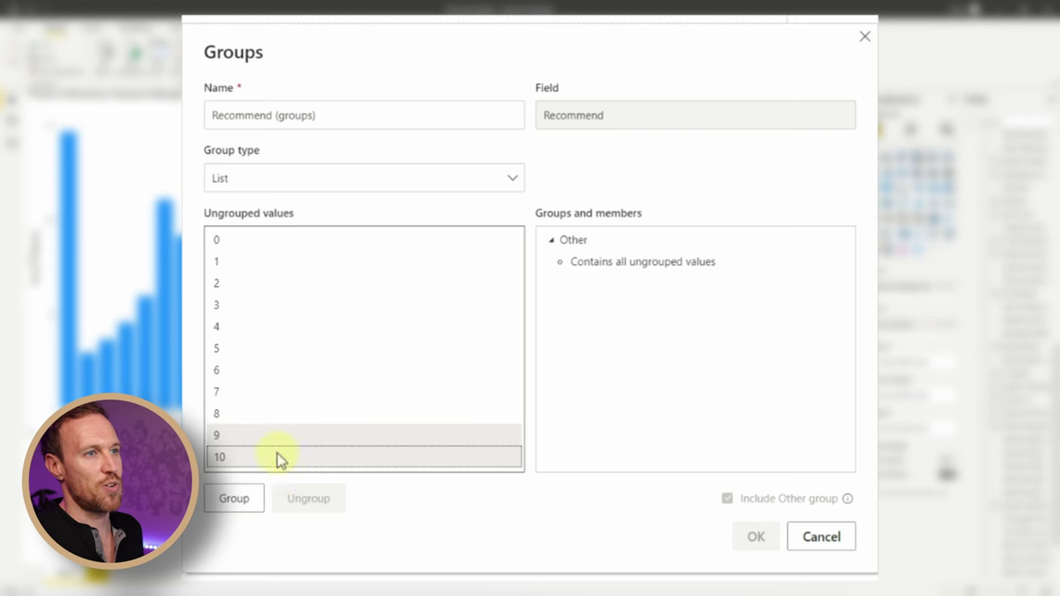
left_click(248, 501)
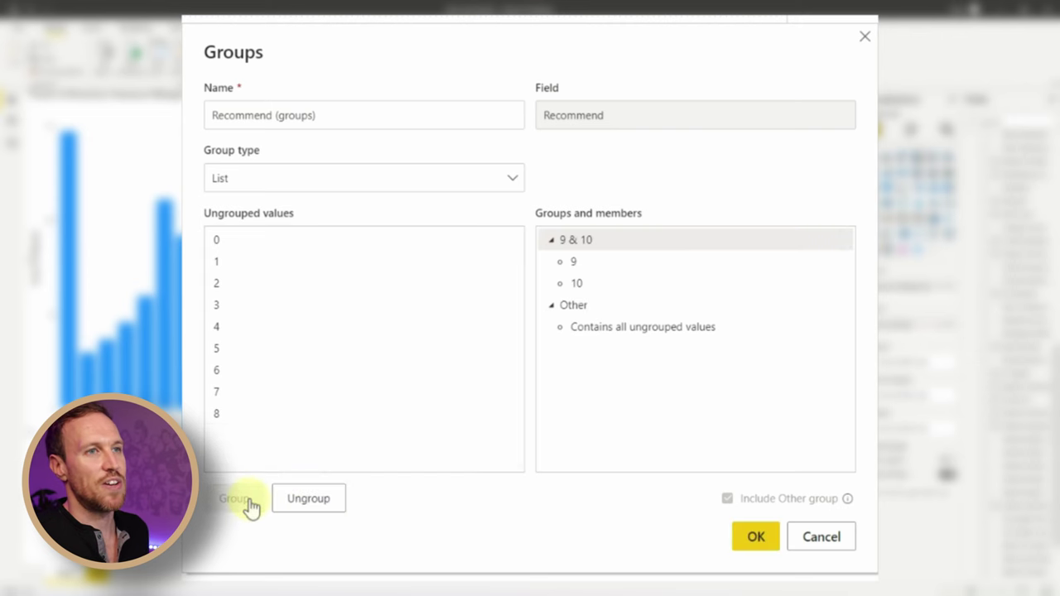
left_click(581, 246)
left_click(581, 240)
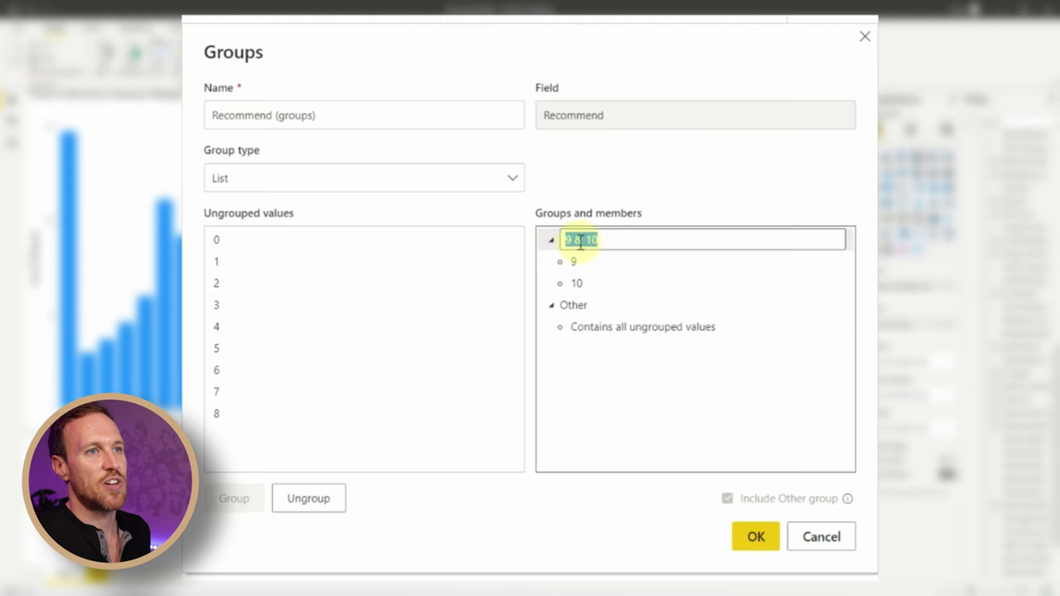
type("Promoters")
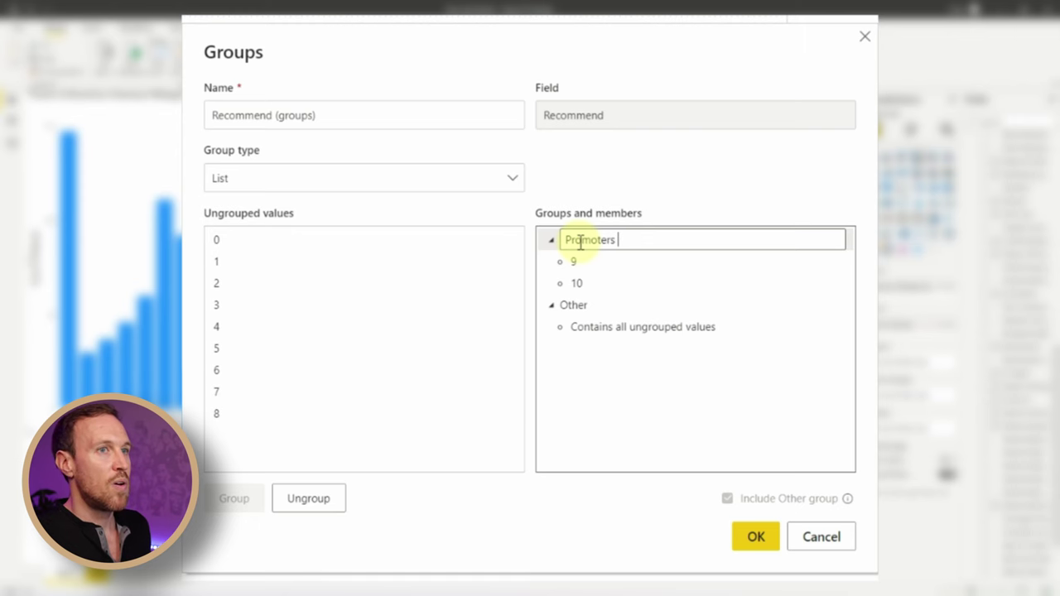
left_click(598, 372)
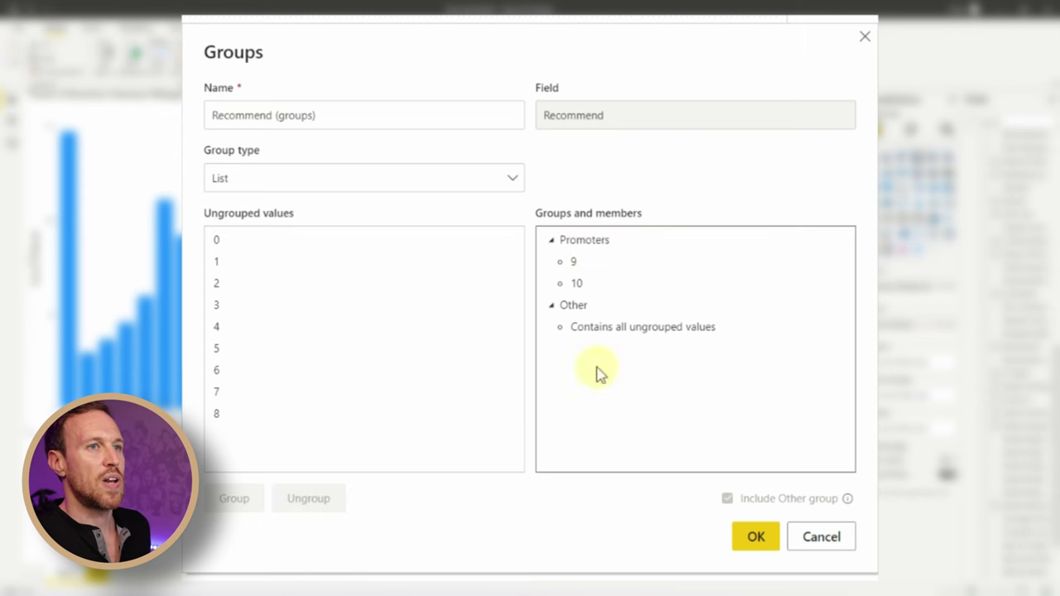
- Group scores 7 and 8 as Passives
left_click(220, 406)
left_click(222, 399, "ctrl")
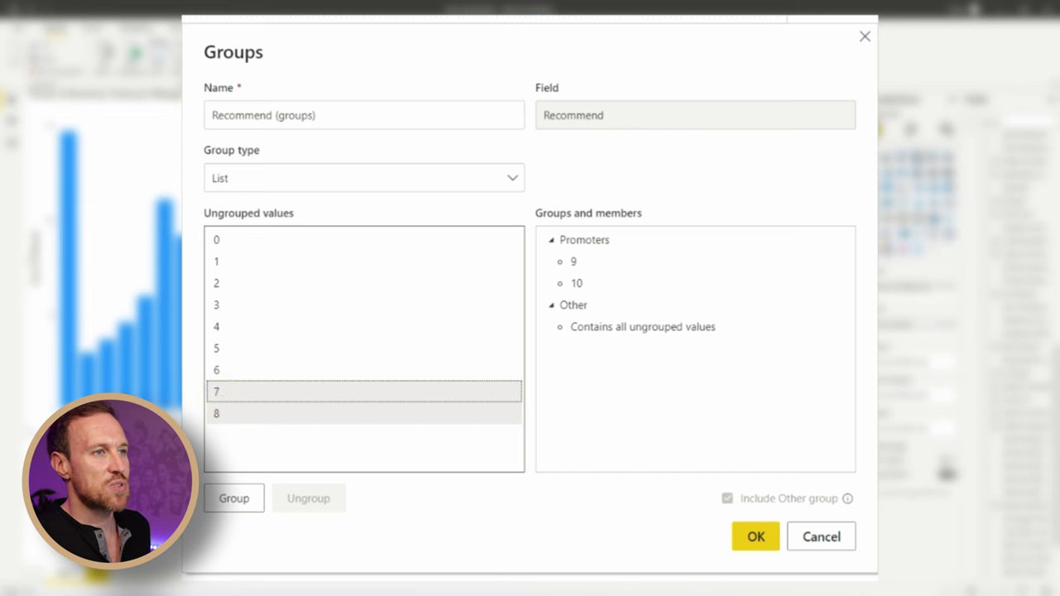
left_click(240, 498)
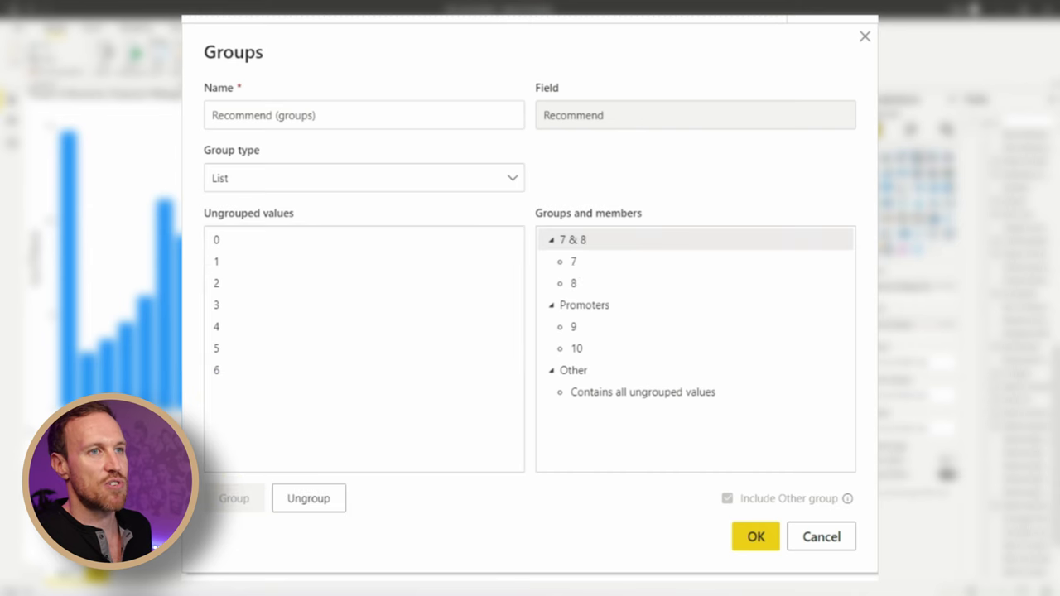
double_click(574, 240)
type("Passives")
key("Return")
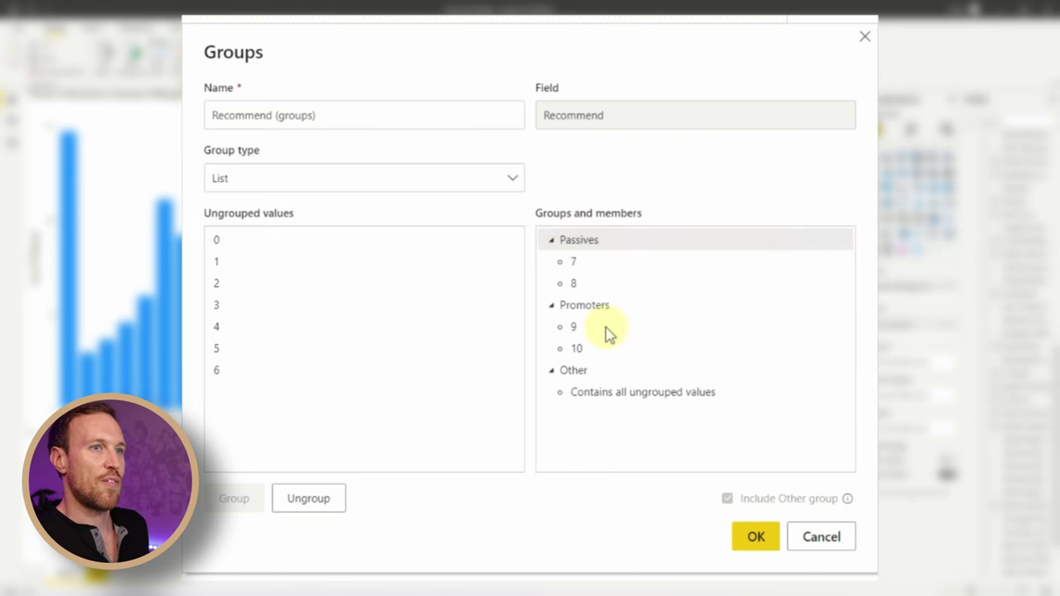
- Group scores 0–6 as Detractor and apply the Recommend groups
left_click(234, 373)
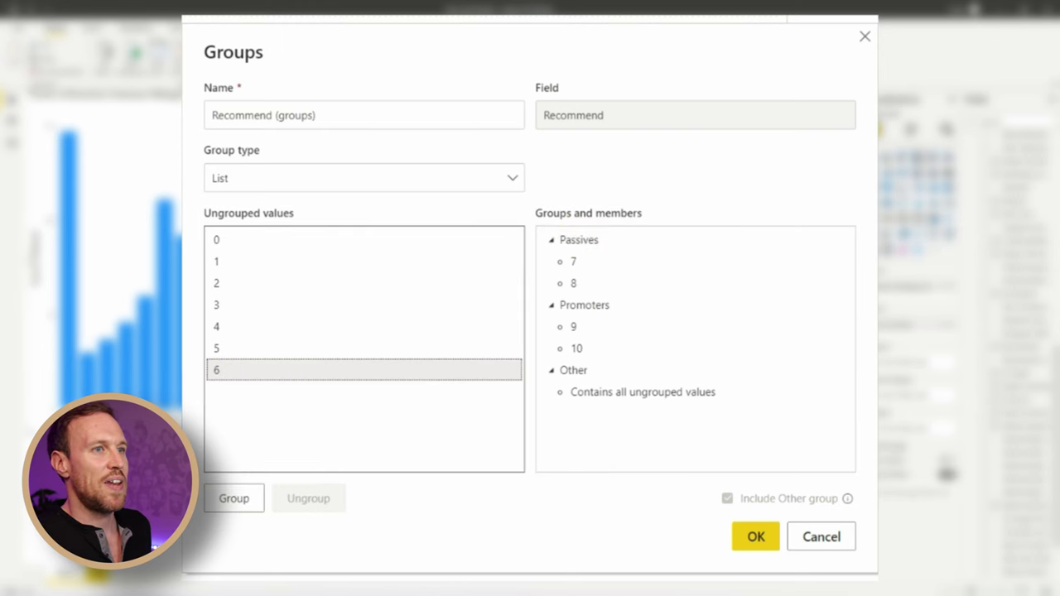
left_click(246, 242, "shift")
left_click(246, 496)
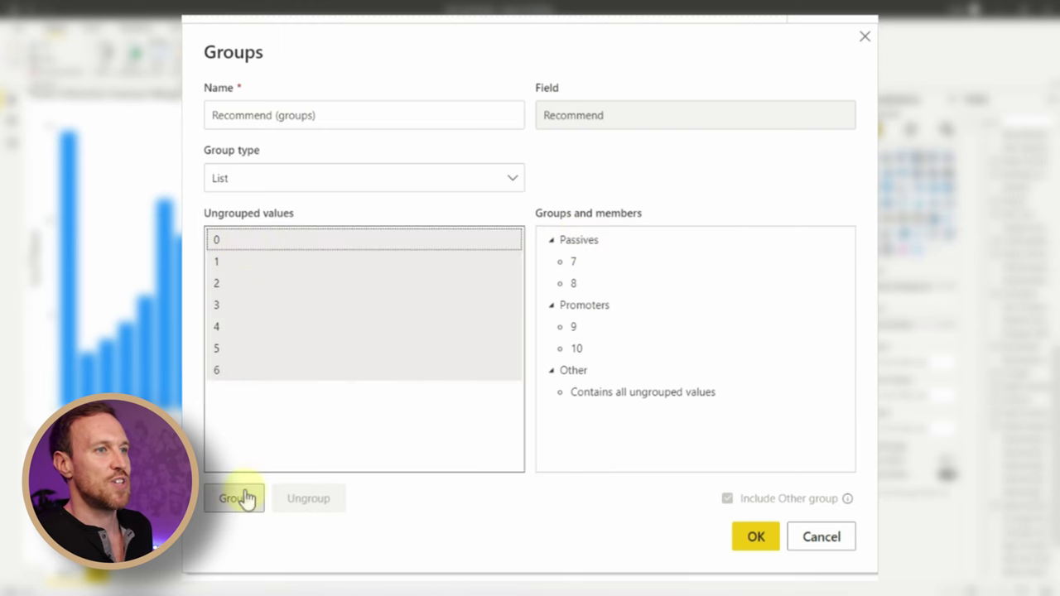
double_click(613, 240)
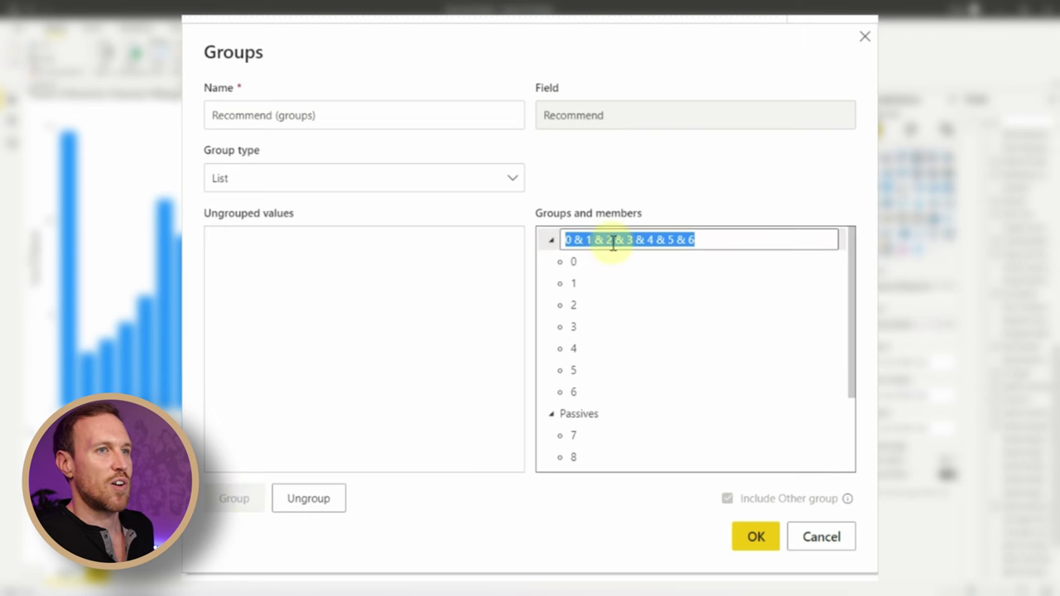
type("De")
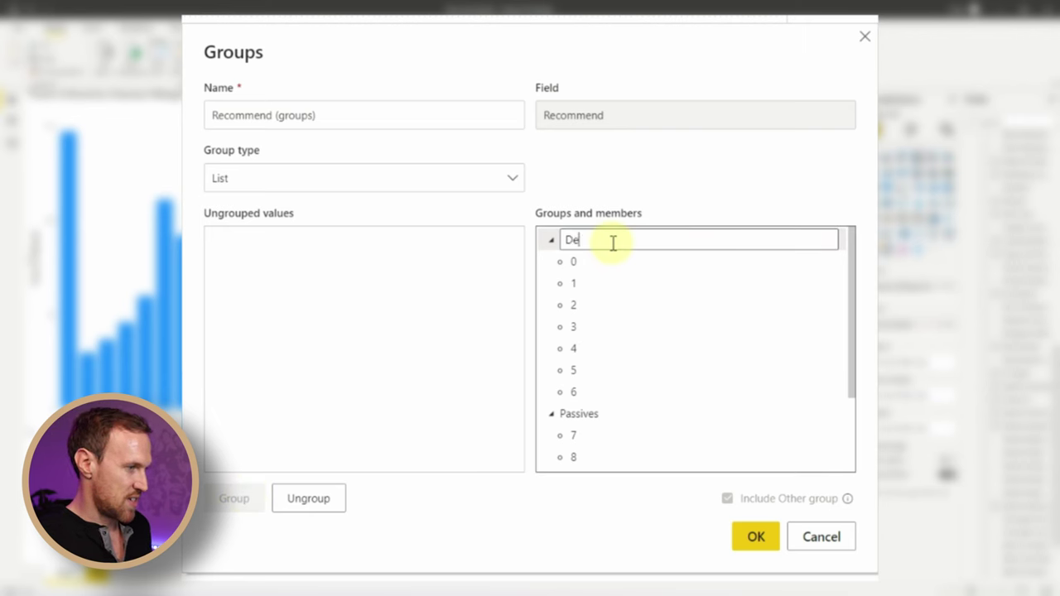
scroll(674, 386, "down", 3)
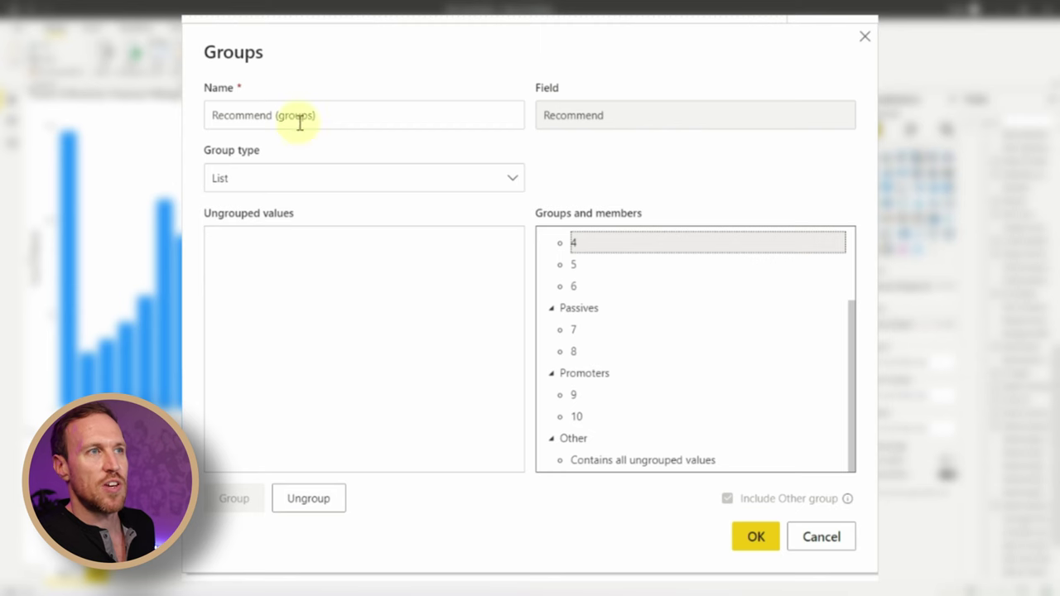
left_click(767, 544)
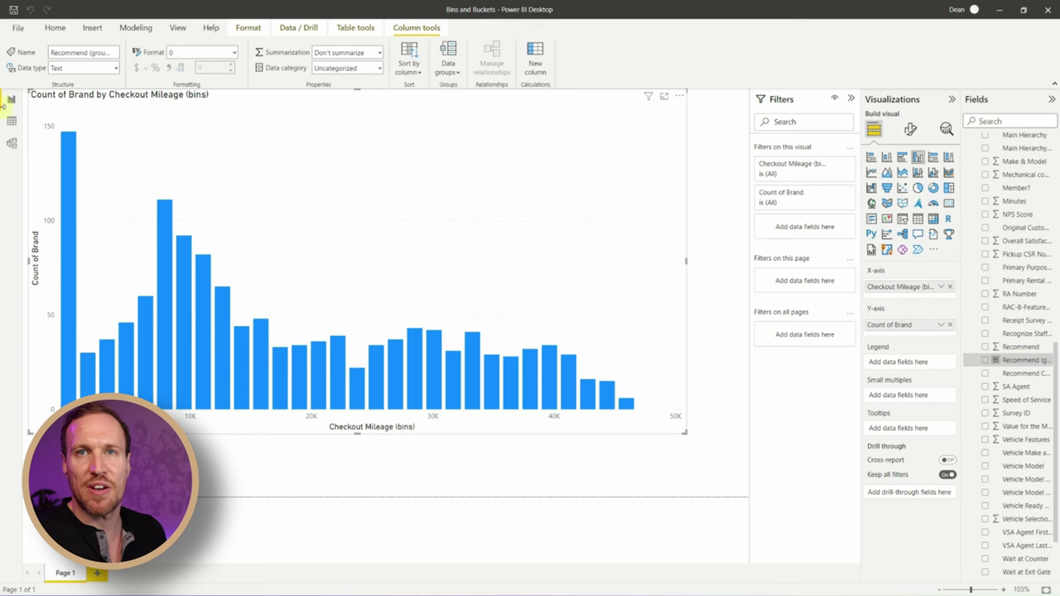
- Check the new groups column in Data view, then add Recommend (groups) as small multiples
left_click(10, 123)
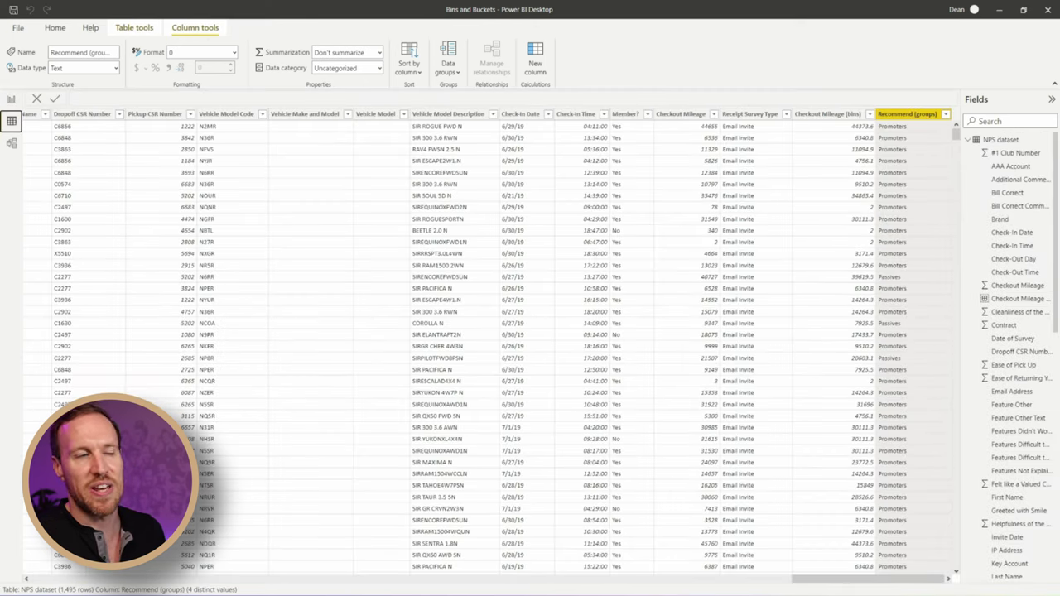
left_click(11, 99)
left_click_drag(1000, 400, 833, 447)
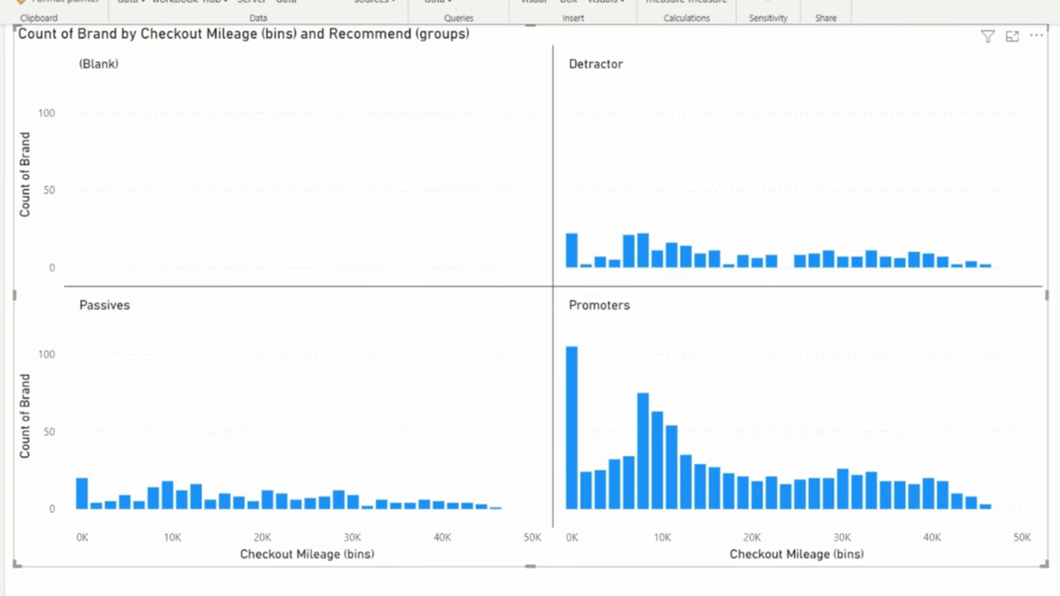
mouse_move(383, 502)
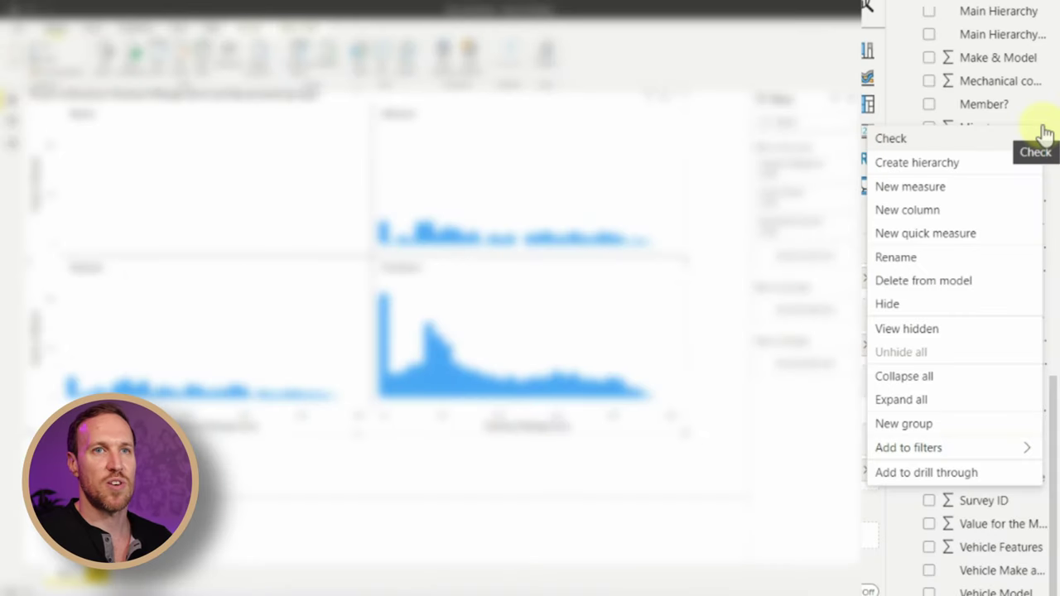
- Create Minutes (bins) using Size of bins with bin size 2 over 0.2–45.4
left_click(970, 430)
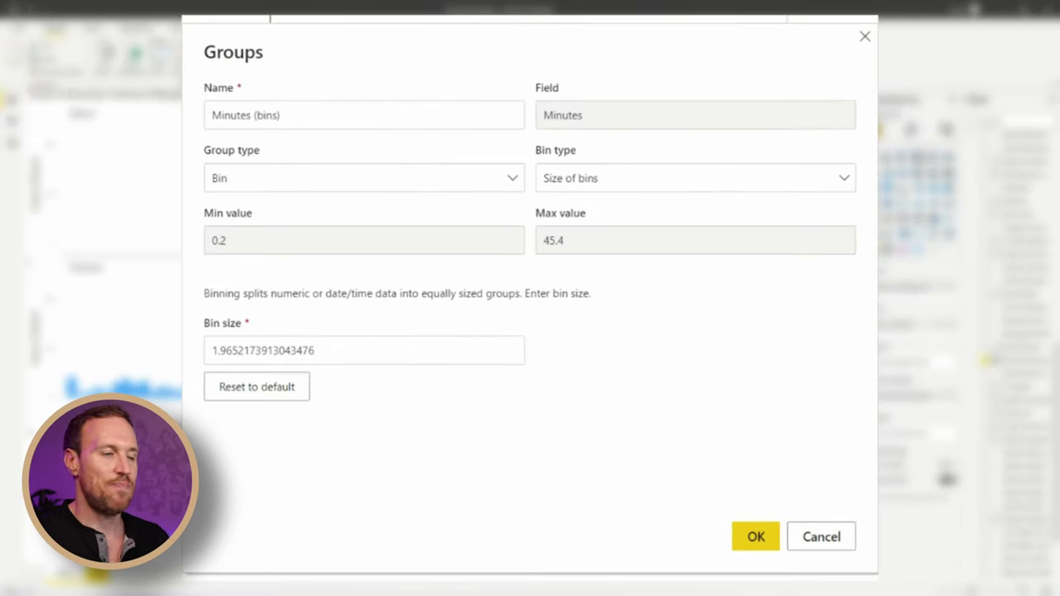
left_click(694, 177)
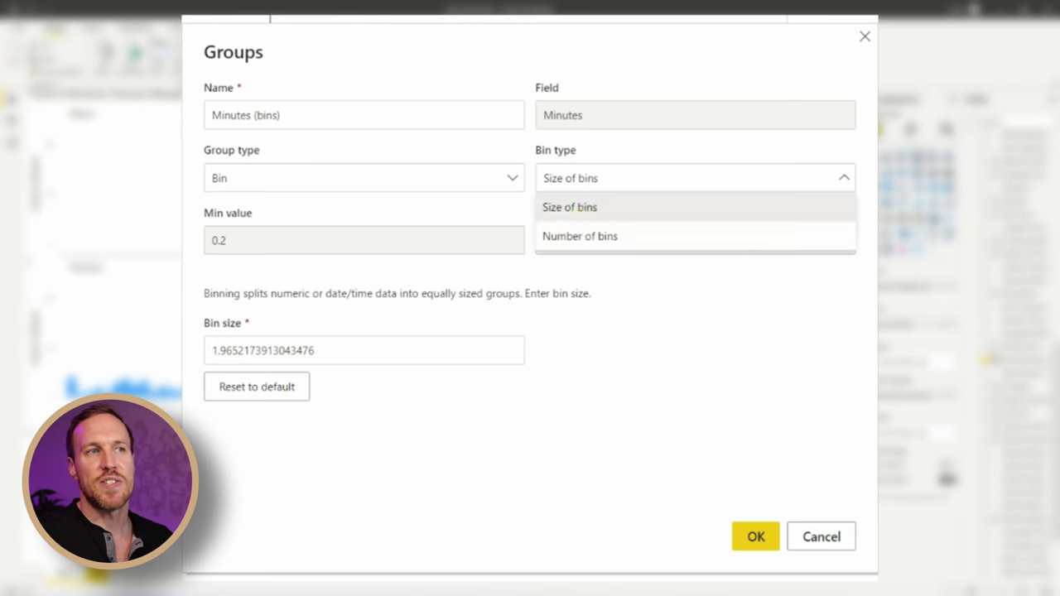
left_click(608, 175)
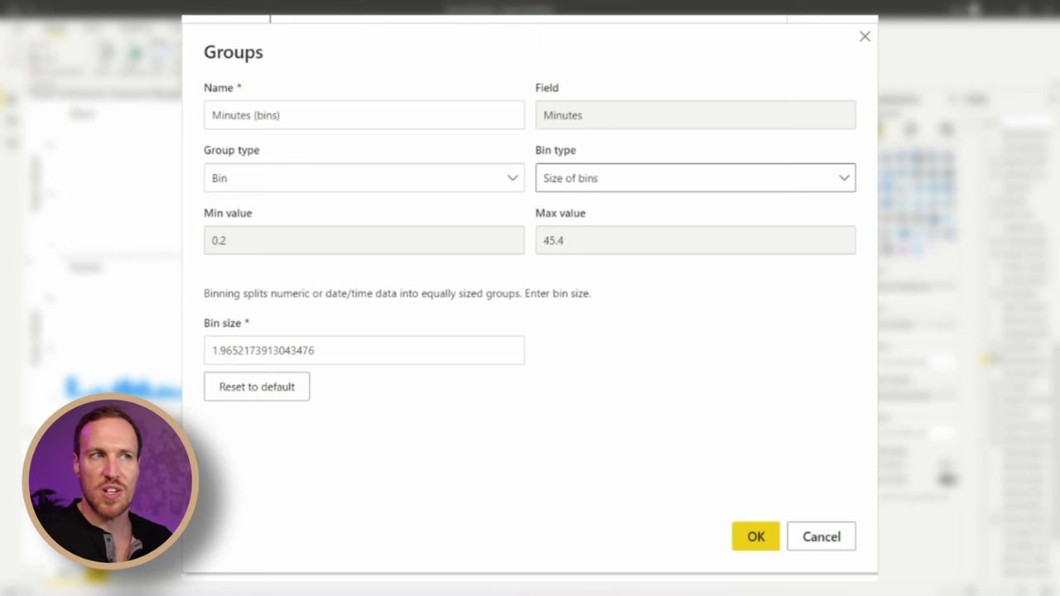
left_click(338, 348)
double_click(335, 348)
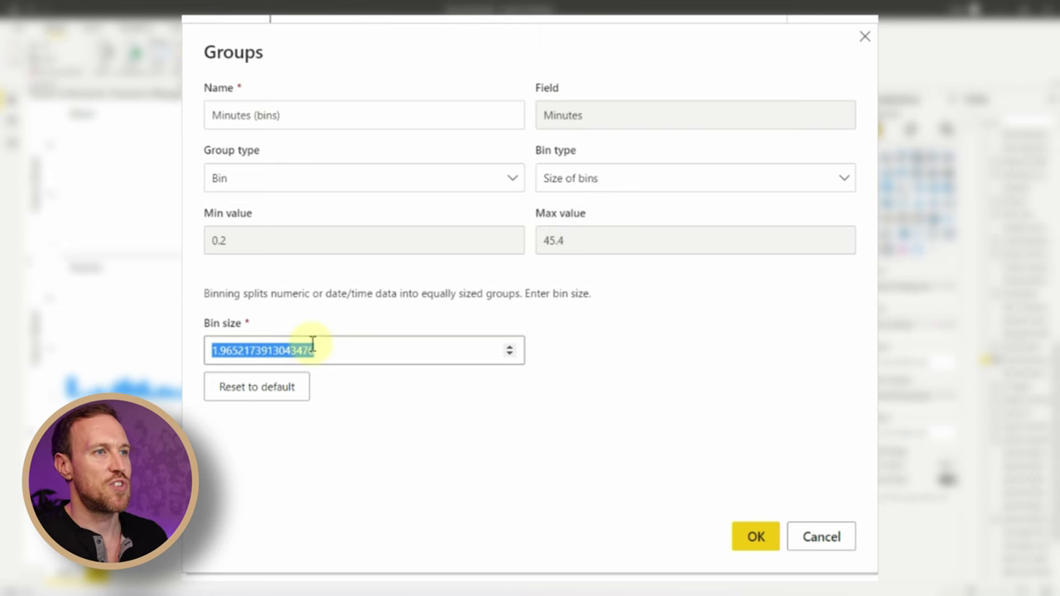
type("2")
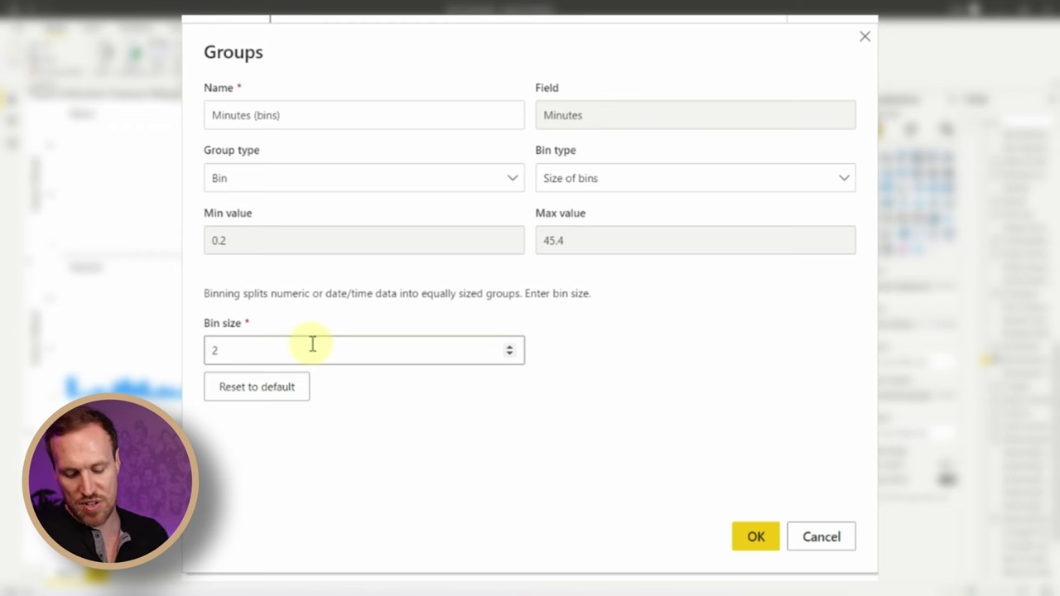
key("ctrl+z")
key("ctrl+a")
type("2")
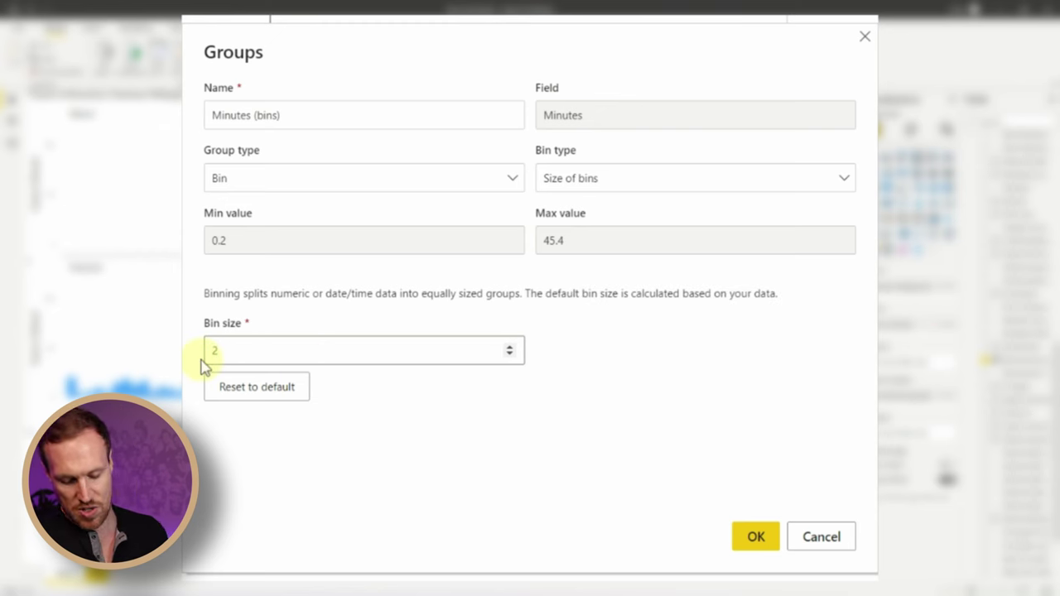
key("ctrl+z")
key("ctrl+y")
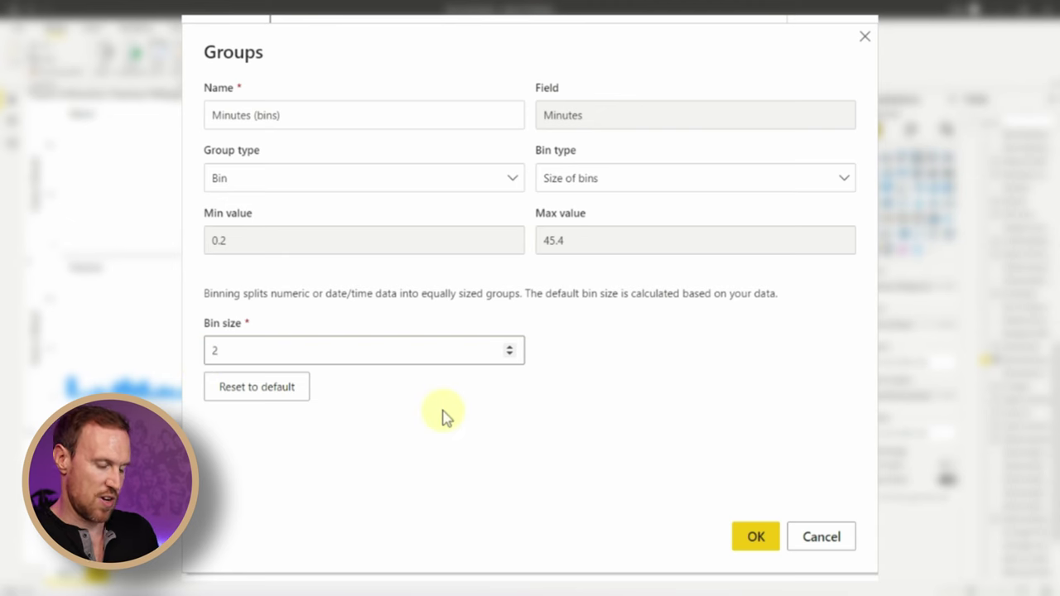
left_click(473, 377)
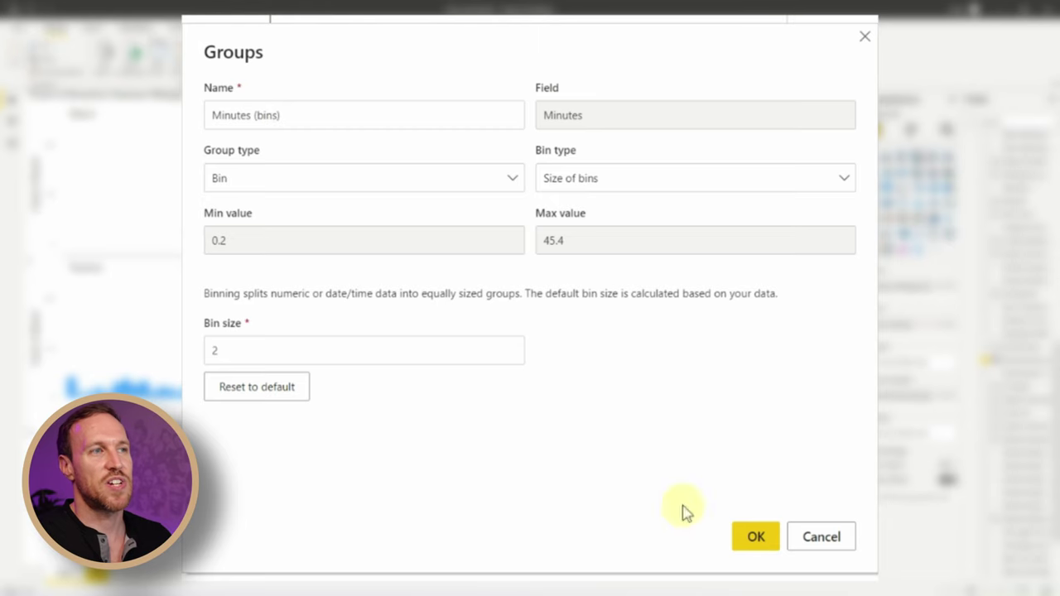
left_click(756, 537)
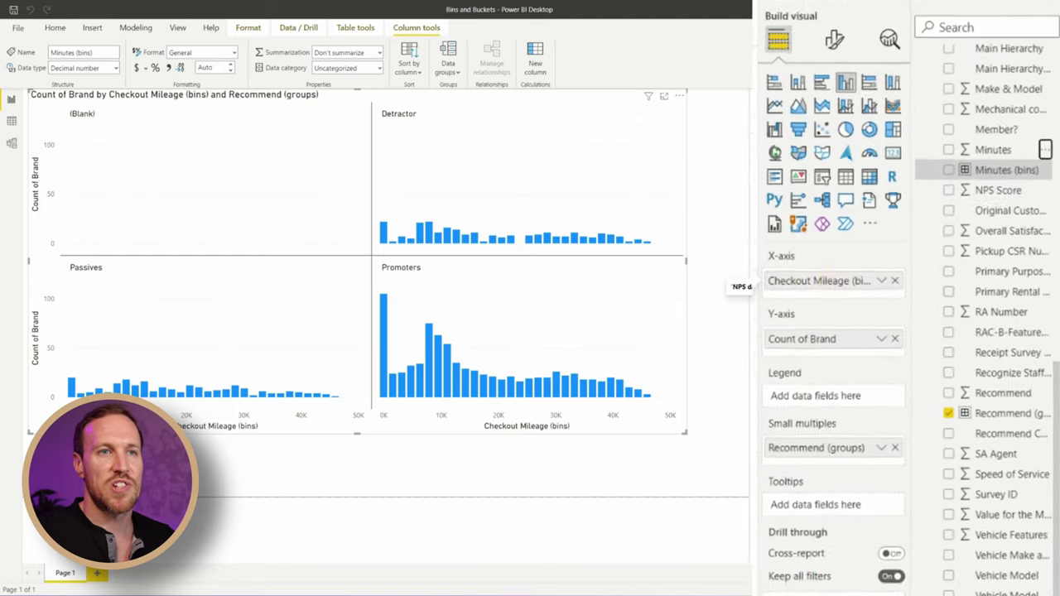
- Replace Checkout Mileage (bins) with Minutes (bins) on the small-multiples chart's X-axis
left_click(861, 279)
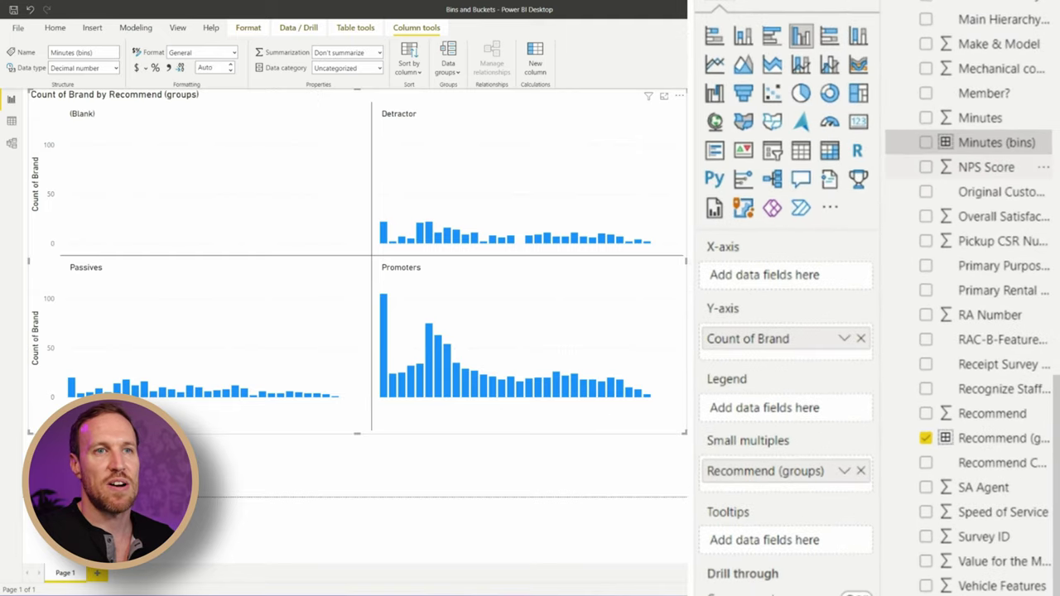
left_click_drag(969, 147, 781, 274)
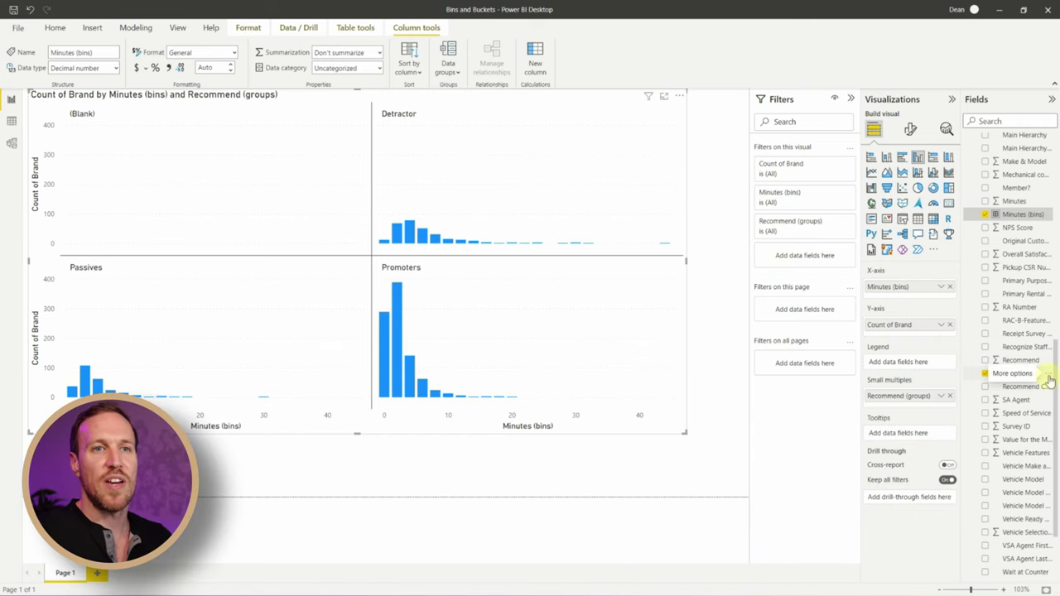
left_click(1049, 380)
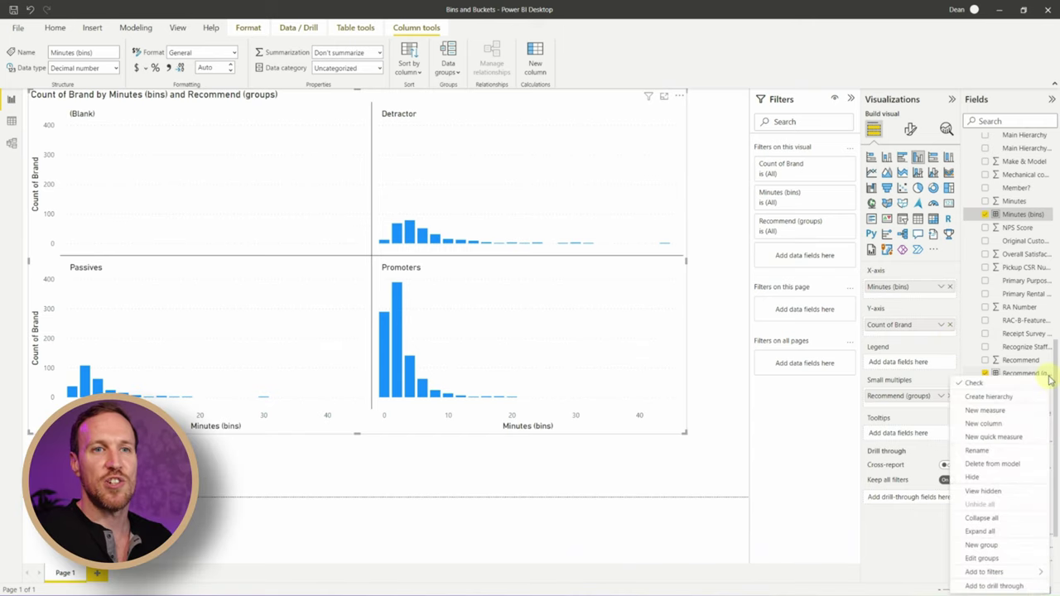
left_click(981, 558)
left_click(543, 289)
left_click(562, 289)
left_click(561, 316)
left_click(560, 293)
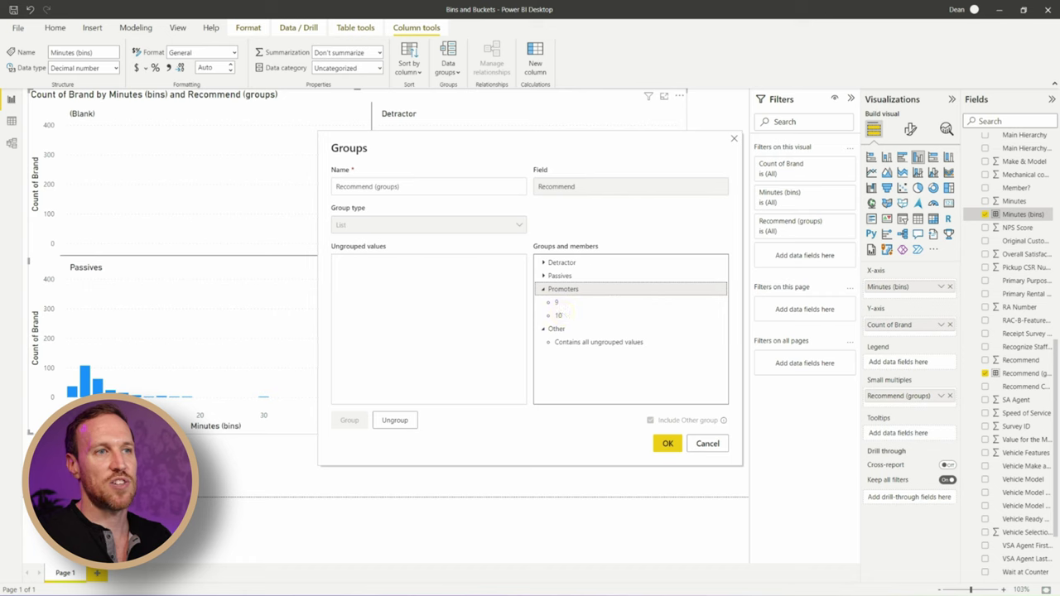